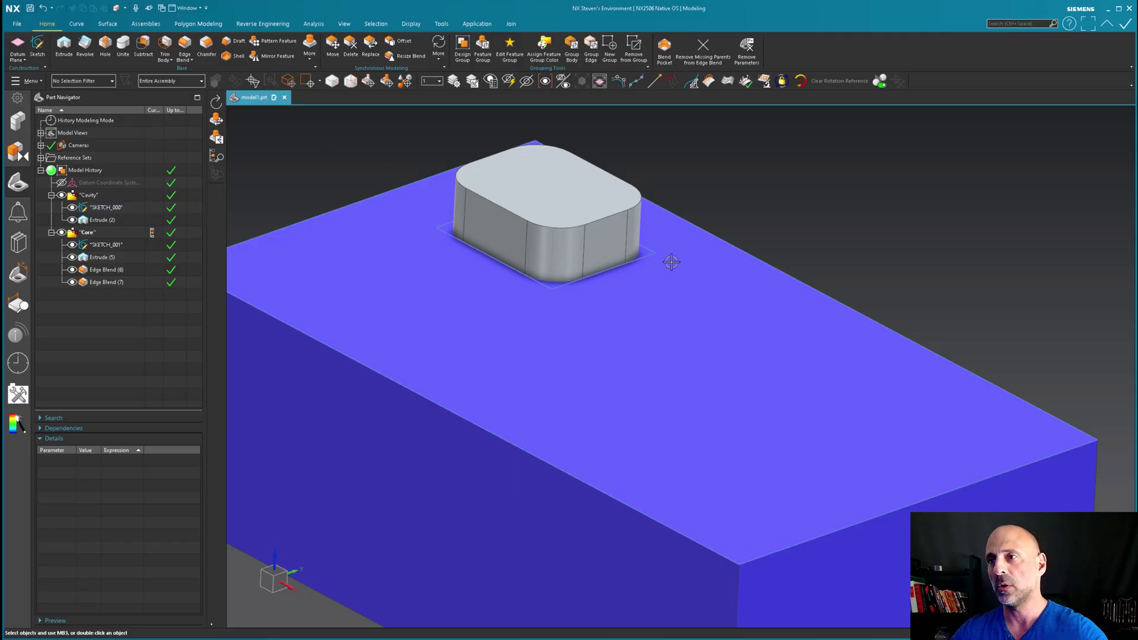
Step: Highlight the Cavity and Core feature groups one after the other to see which geometry belongs to each
middle_click_drag(767, 174, 935, 156)
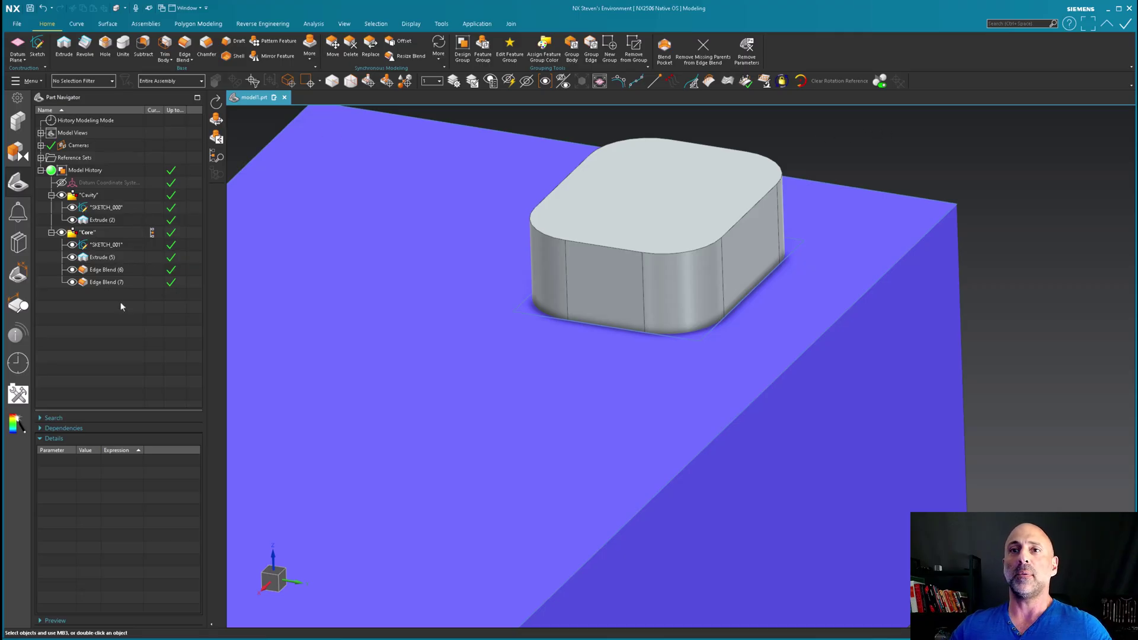
left_click(95, 195)
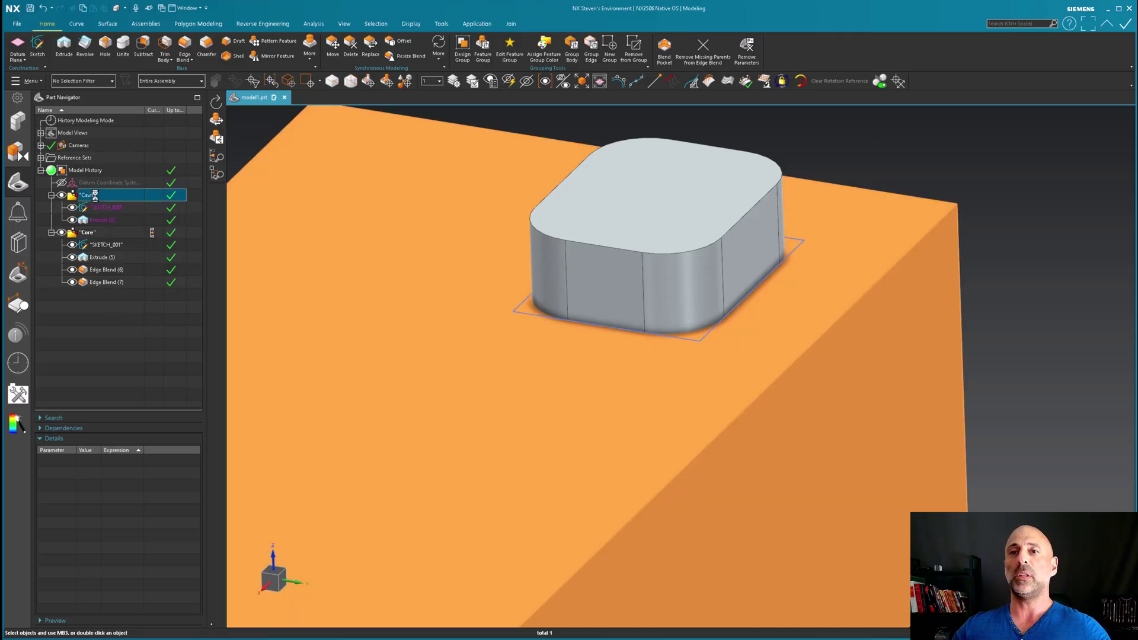
left_click(88, 233)
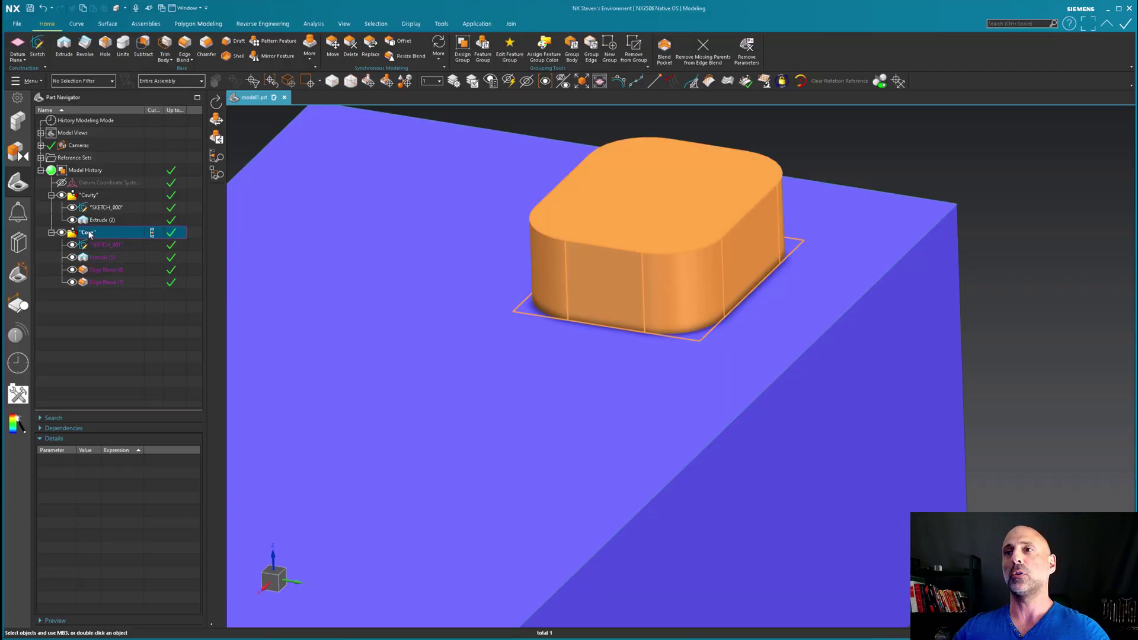
key("Escape")
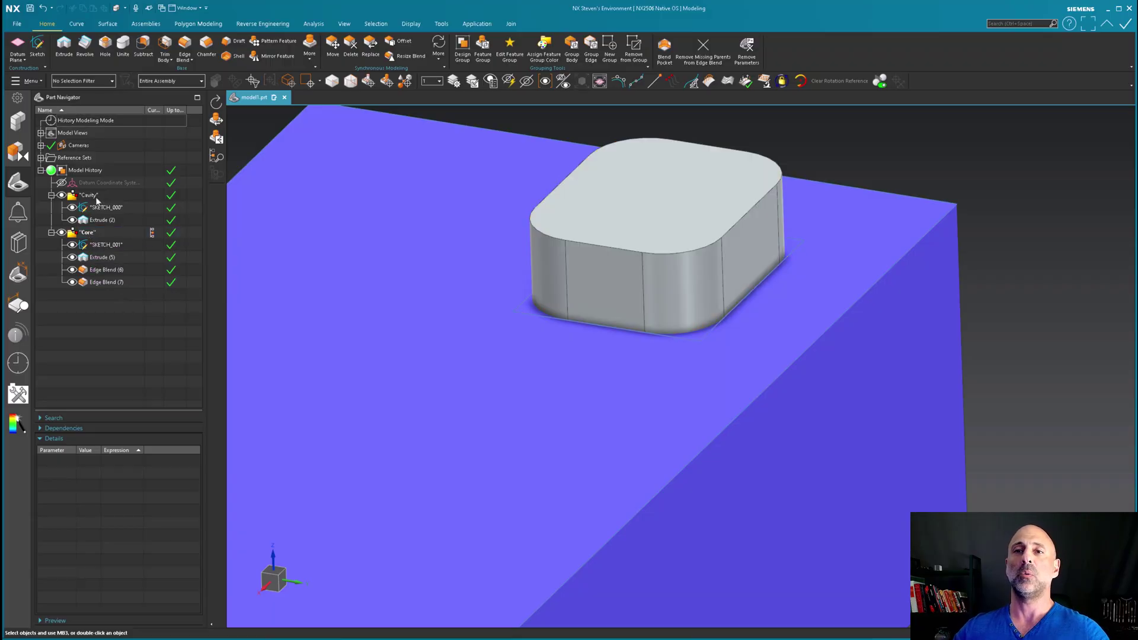
middle_click_drag(249, 213, 320, 155)
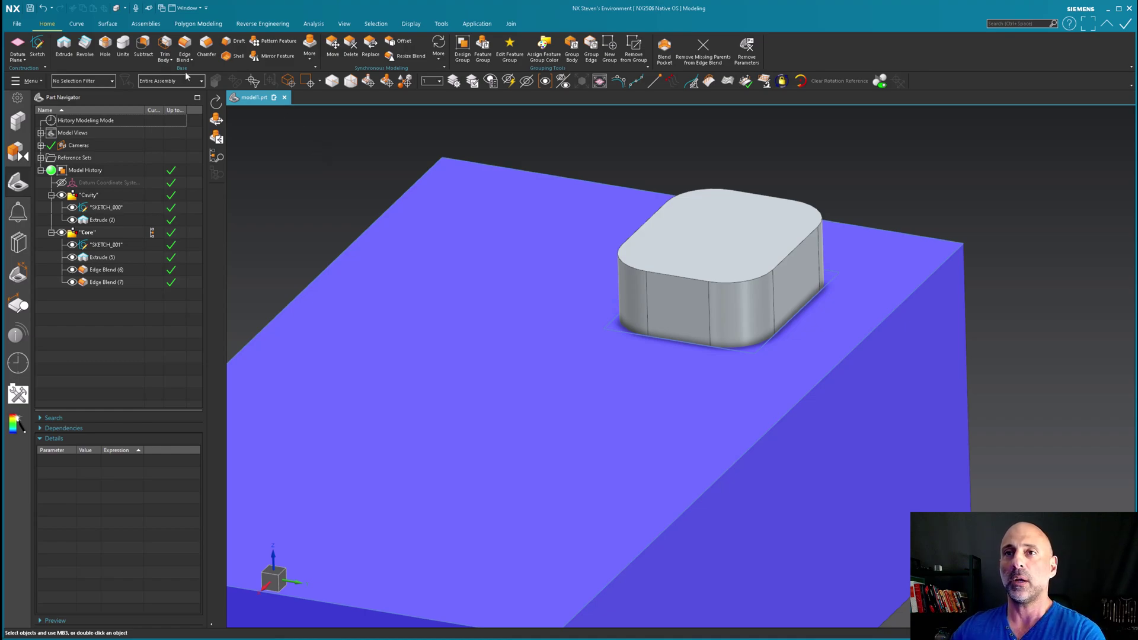
Step: Unite the Core group's body as tool with the Cavity group's block as target
left_click(125, 47)
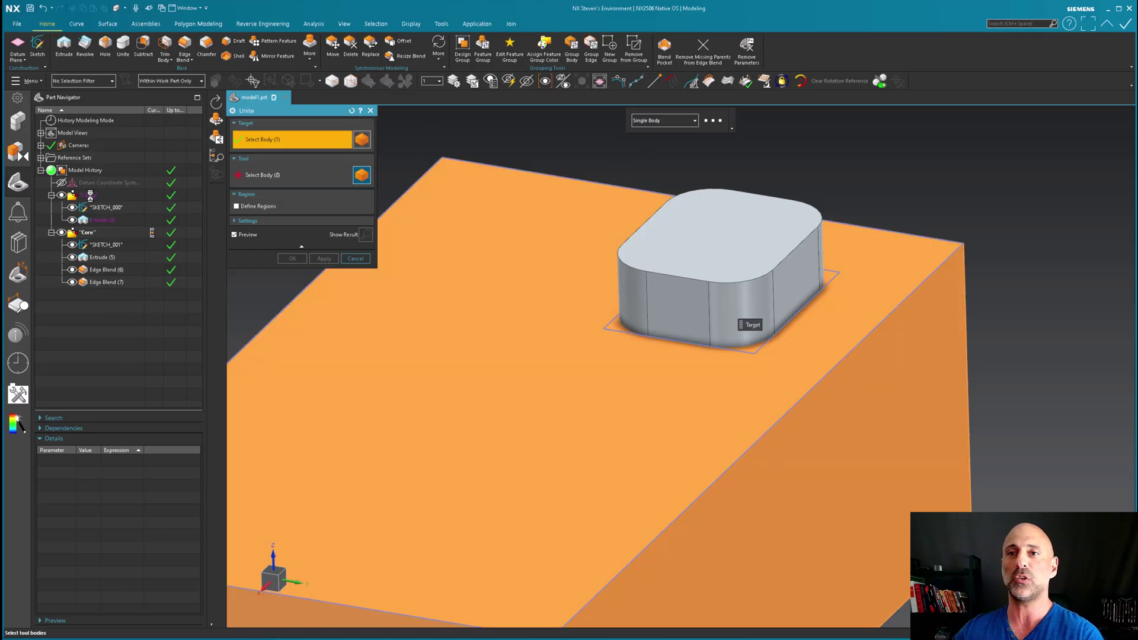
left_click(89, 196)
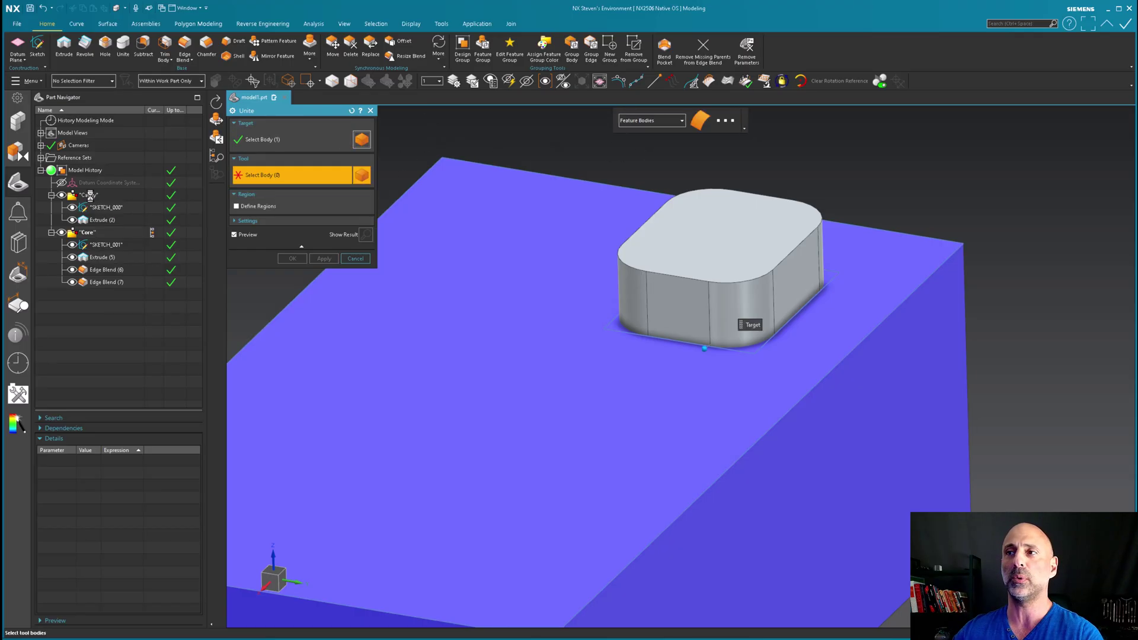
left_click(89, 233)
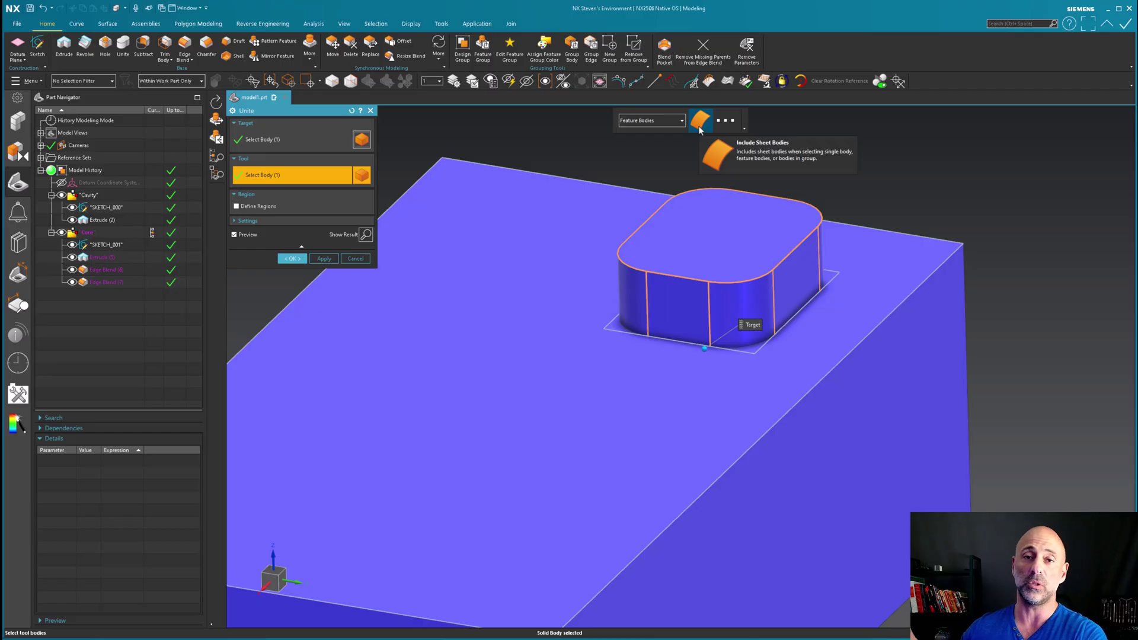
left_click(246, 138)
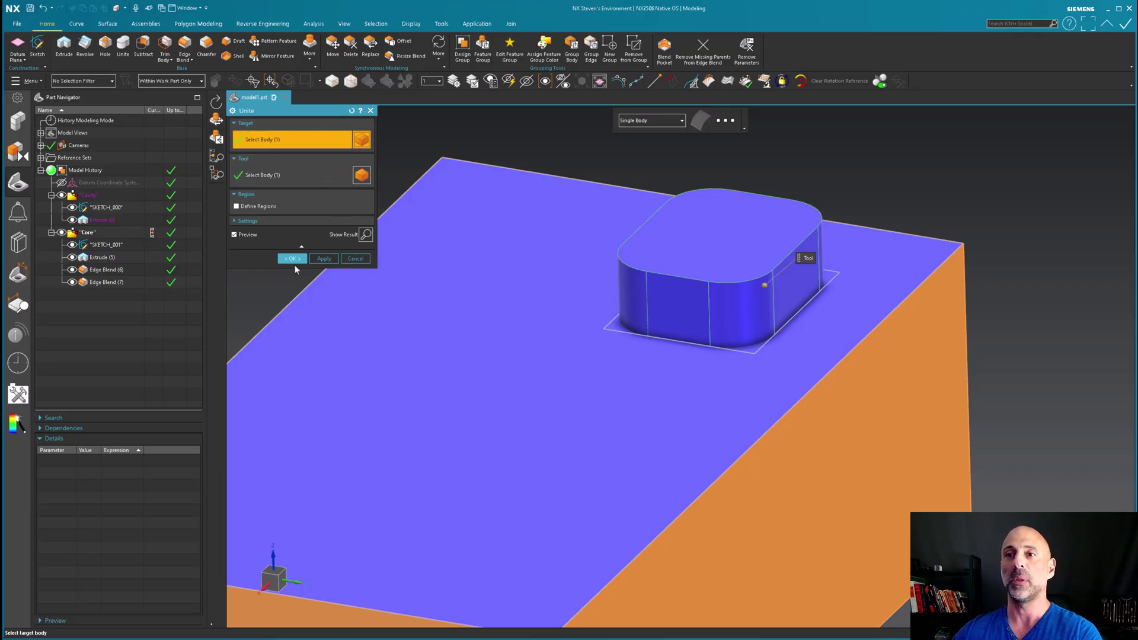
left_click(293, 259)
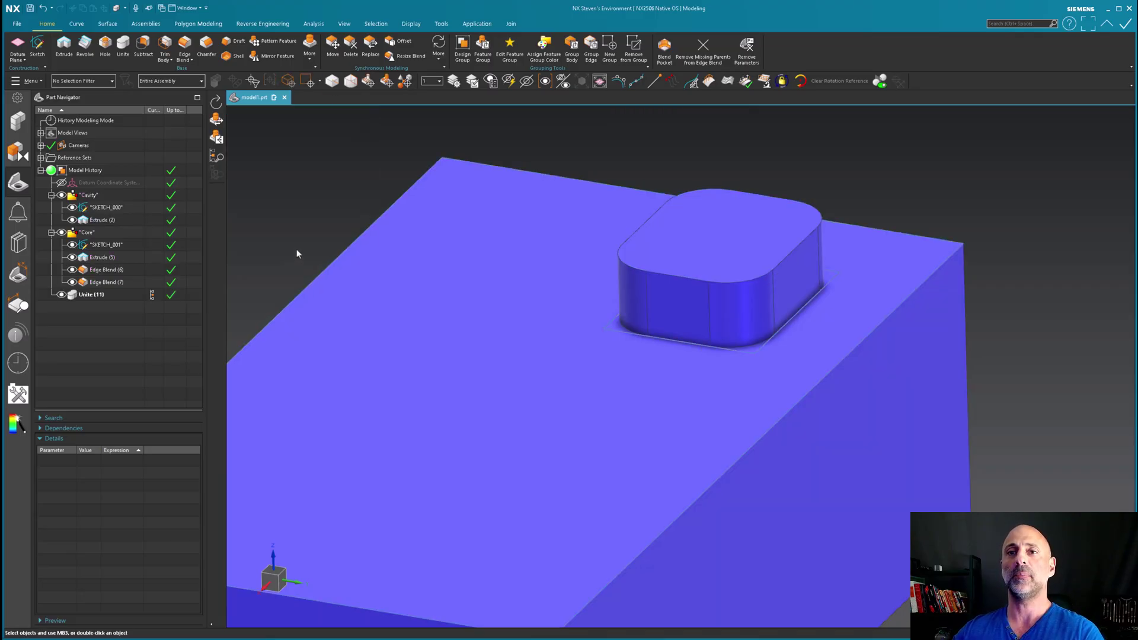
Step: Apply a circular edge blend to the tangent edges where the raised core meets the block's top face
left_click(110, 295)
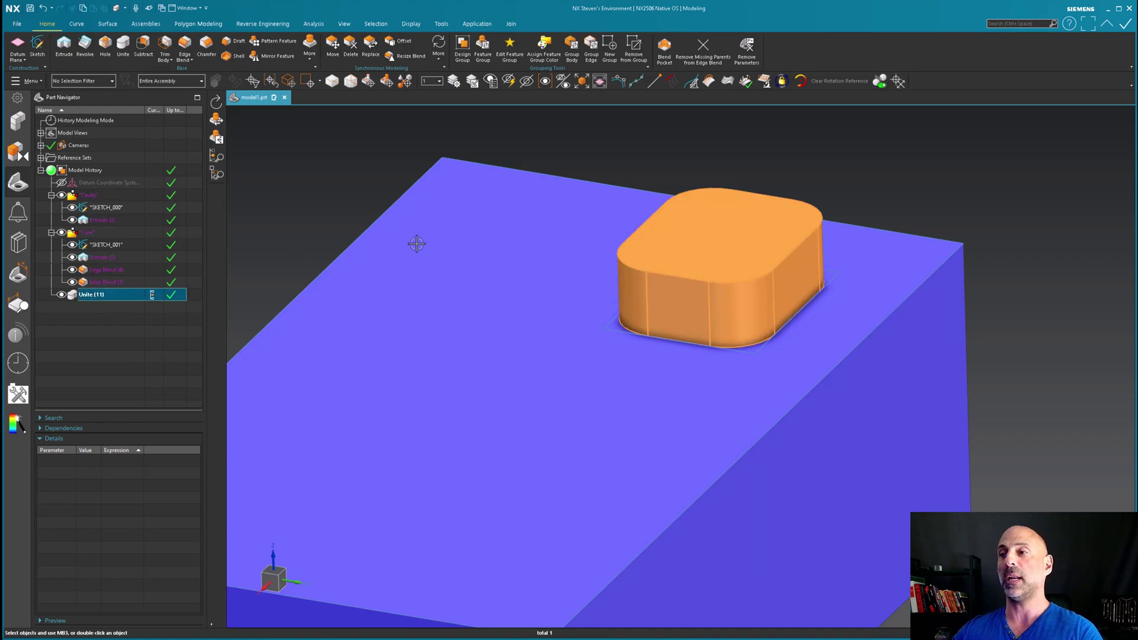
left_click(362, 161)
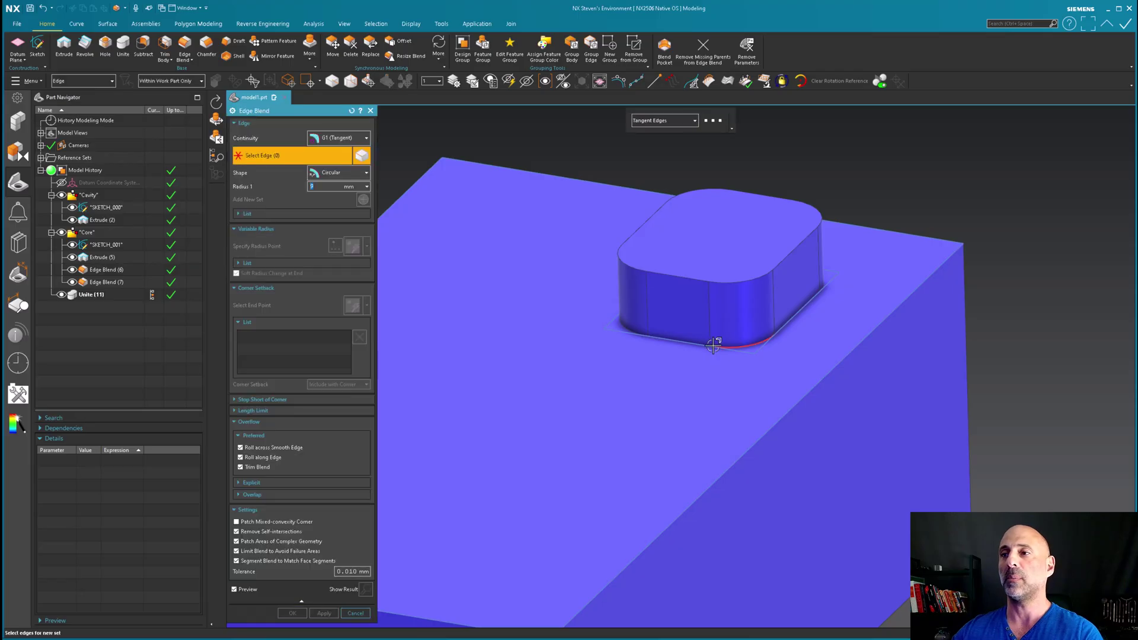
left_click(751, 351)
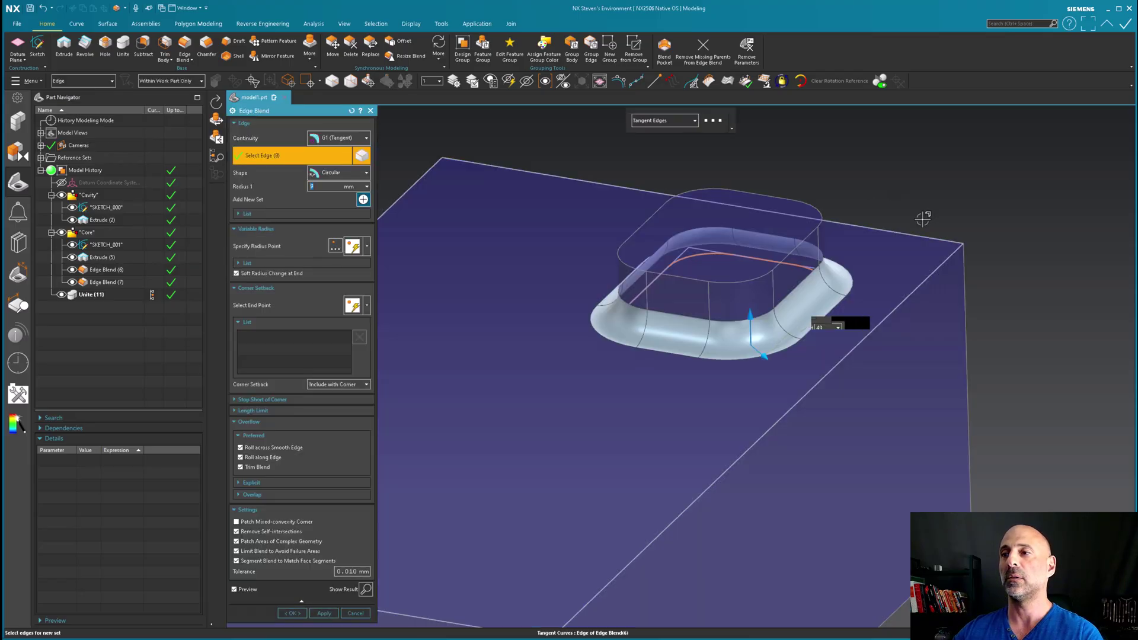
middle_click(963, 206)
middle_click_drag(492, 516, 545, 569)
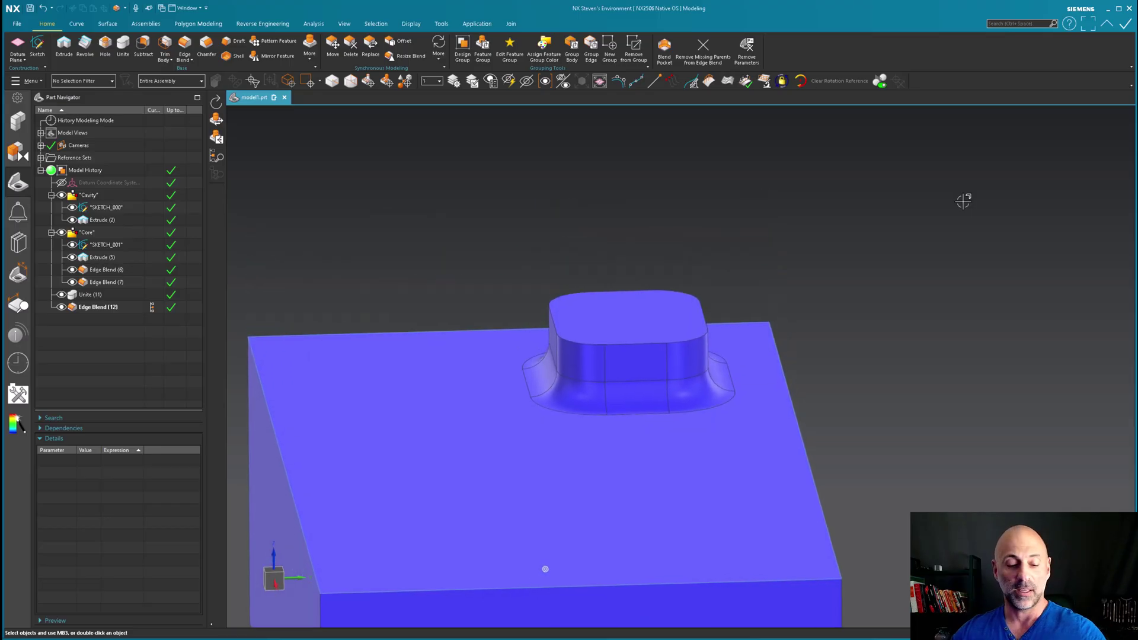
Step: Undo the edge blend and the unite of the two bodies
key("ctrl+z")
key("ctrl+z")
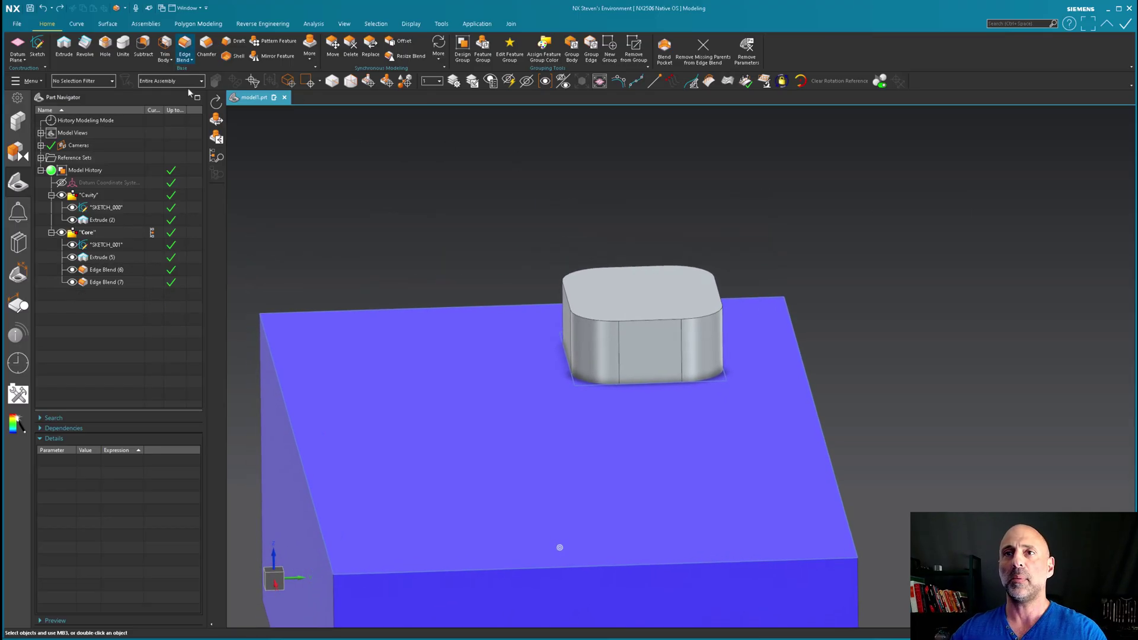
Step: Subtract the Core group's body from the Cavity group's block, keeping neither the target nor the tool
left_click(143, 47)
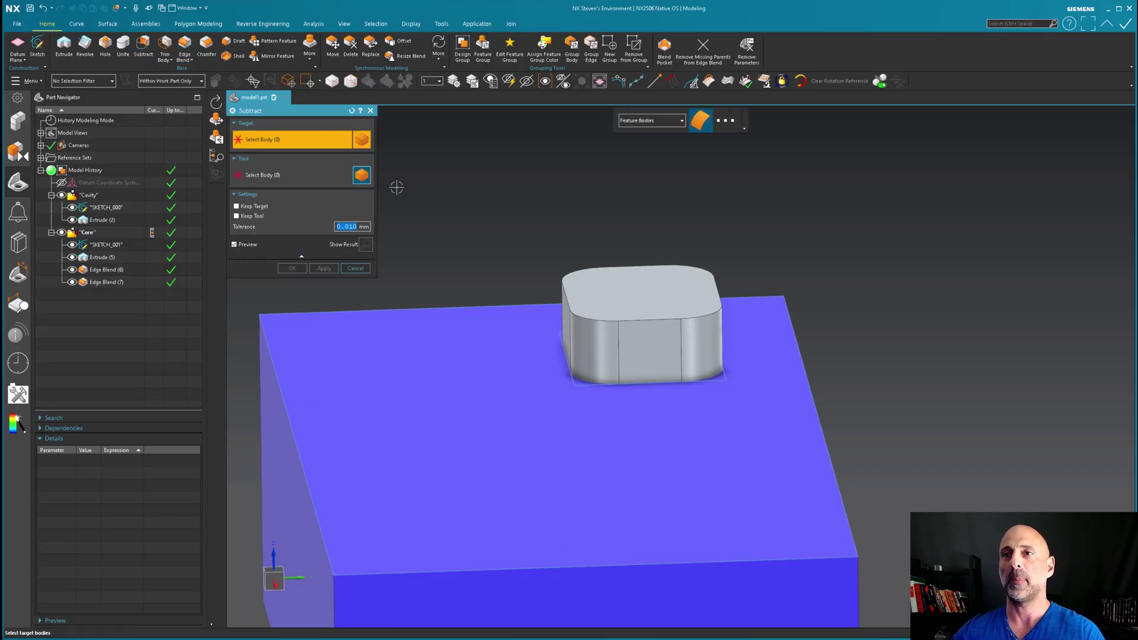
left_click(92, 198)
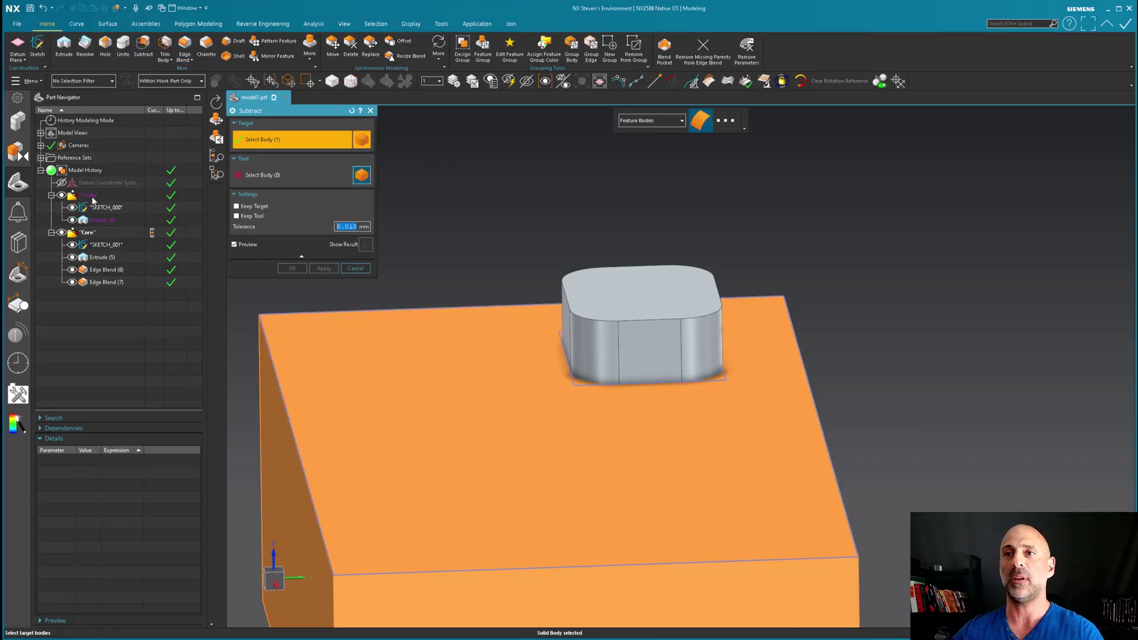
left_click(262, 178)
left_click(85, 232)
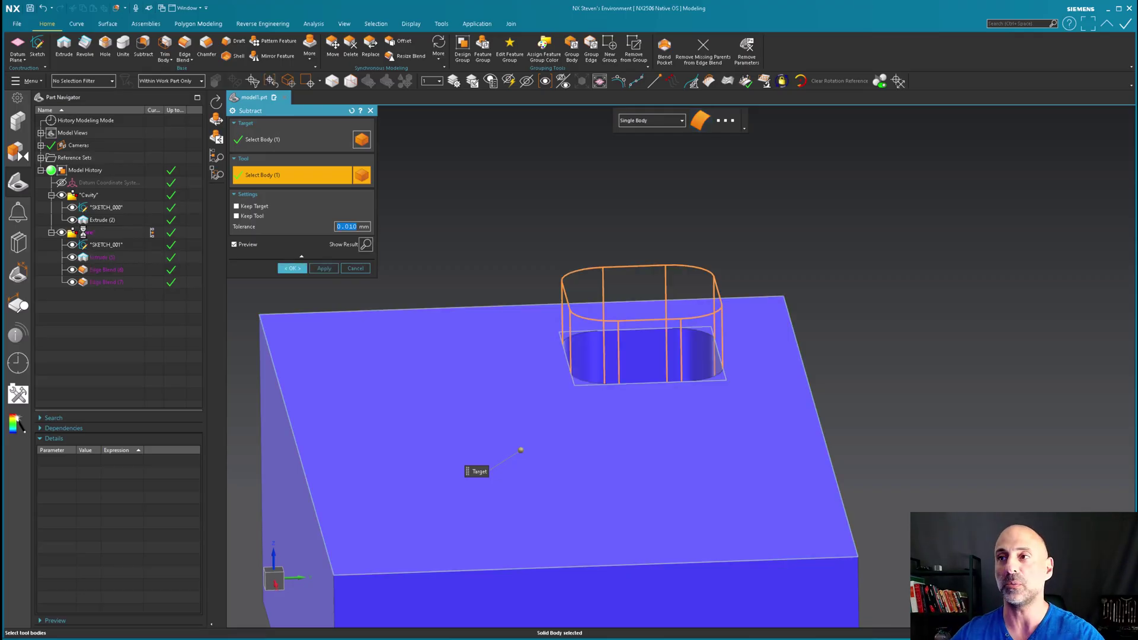
left_click(262, 140)
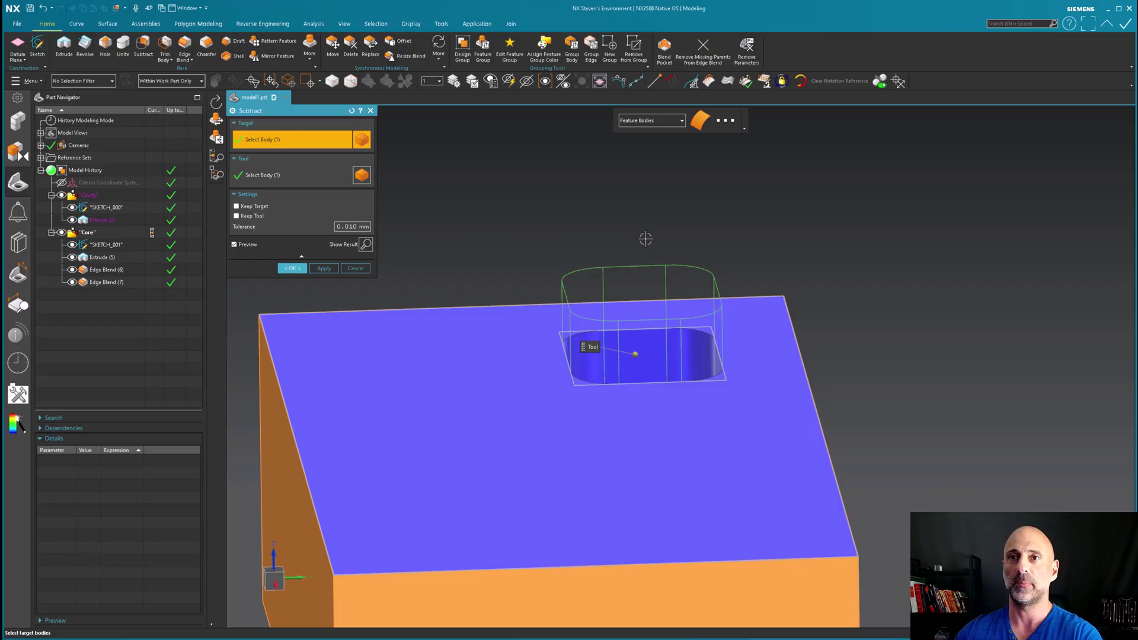
left_click(292, 268)
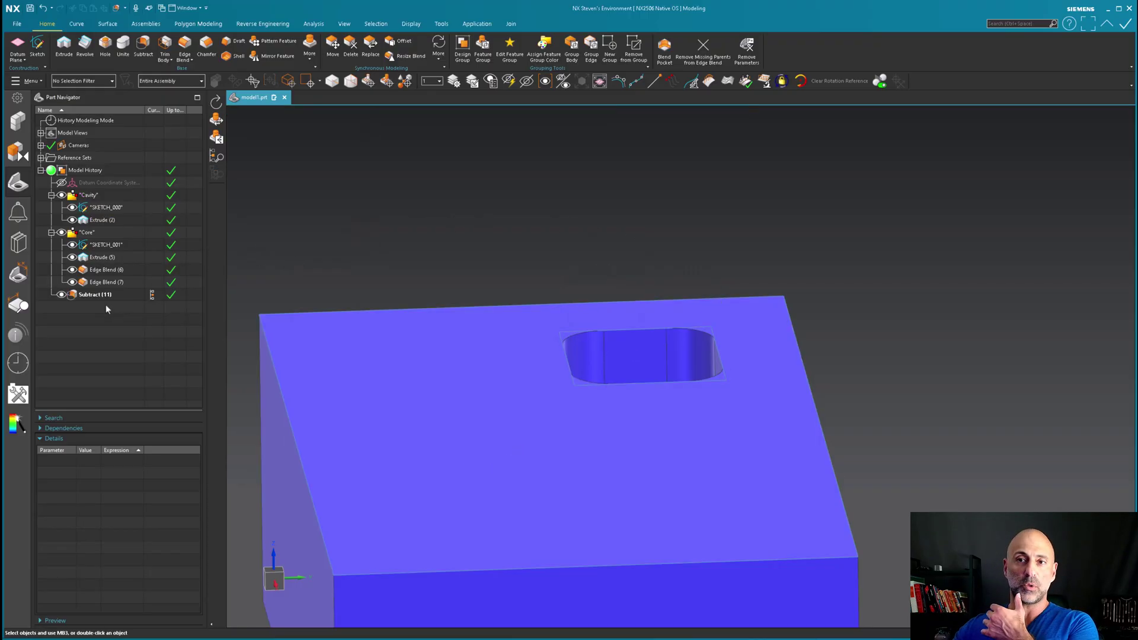
Step: Highlight the subtract feature and the Cavity and Core groups to examine how they relate in the model history
left_click(108, 295)
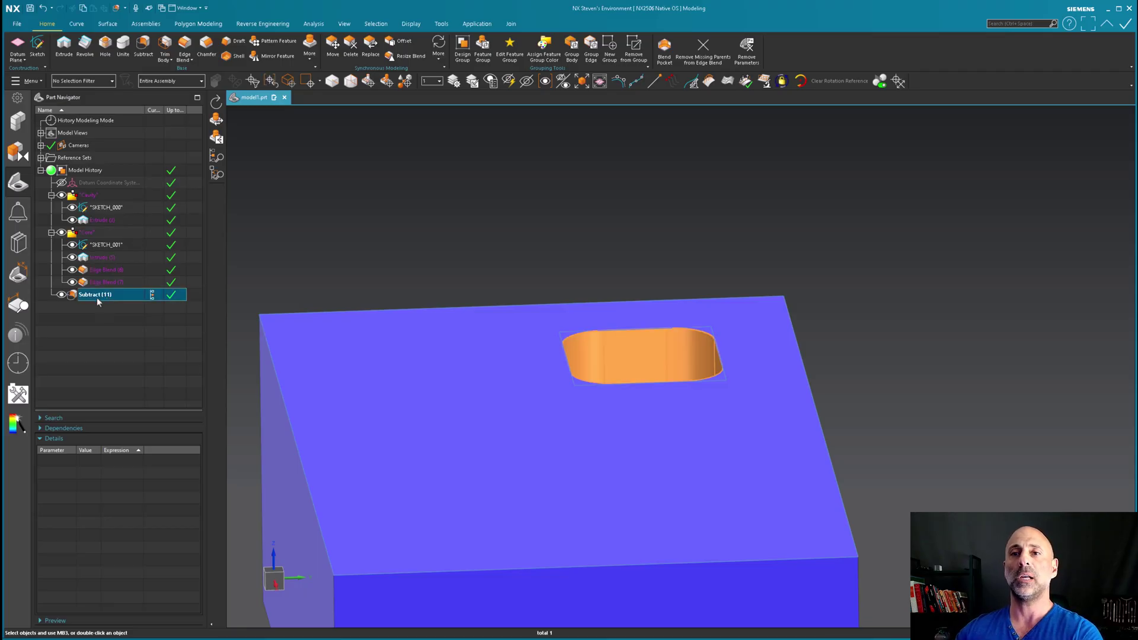
left_click(92, 195)
left_click(89, 233)
left_click(113, 356)
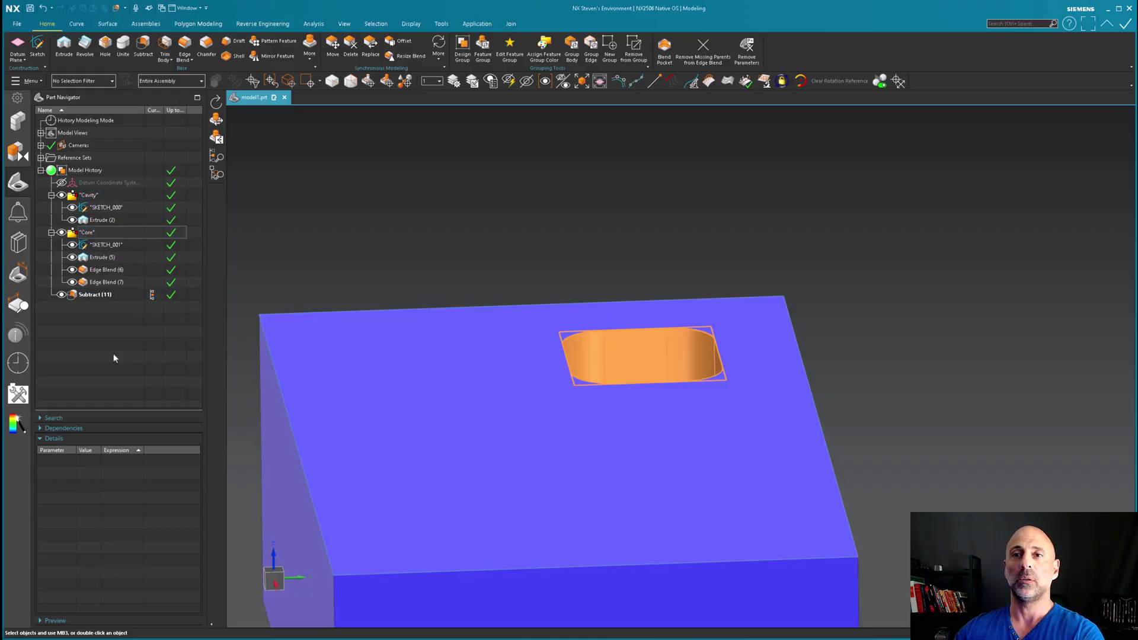
Step: Hide both sketches and the solid block, and show the datum coordinate system
left_click(590, 382)
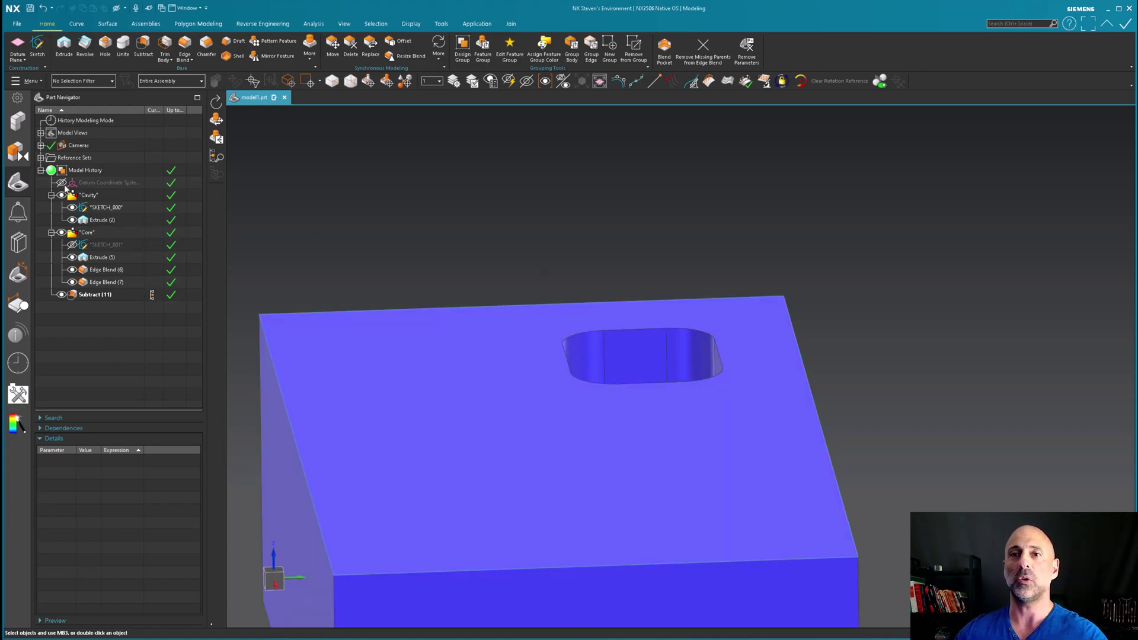
middle_click_drag(381, 204, 392, 203)
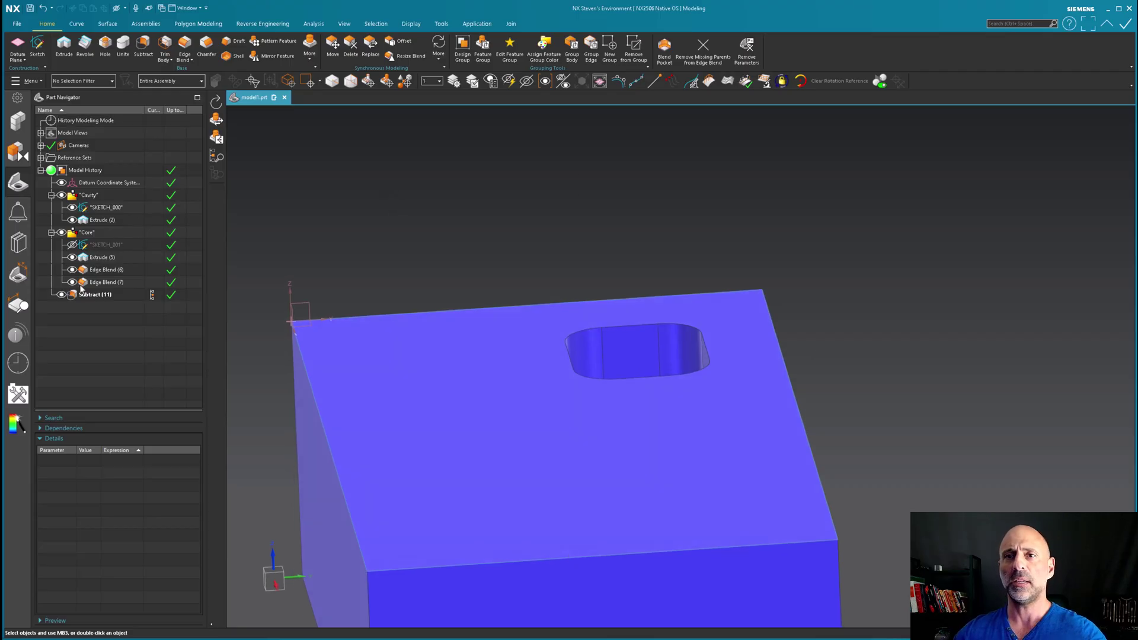
left_click(61, 295)
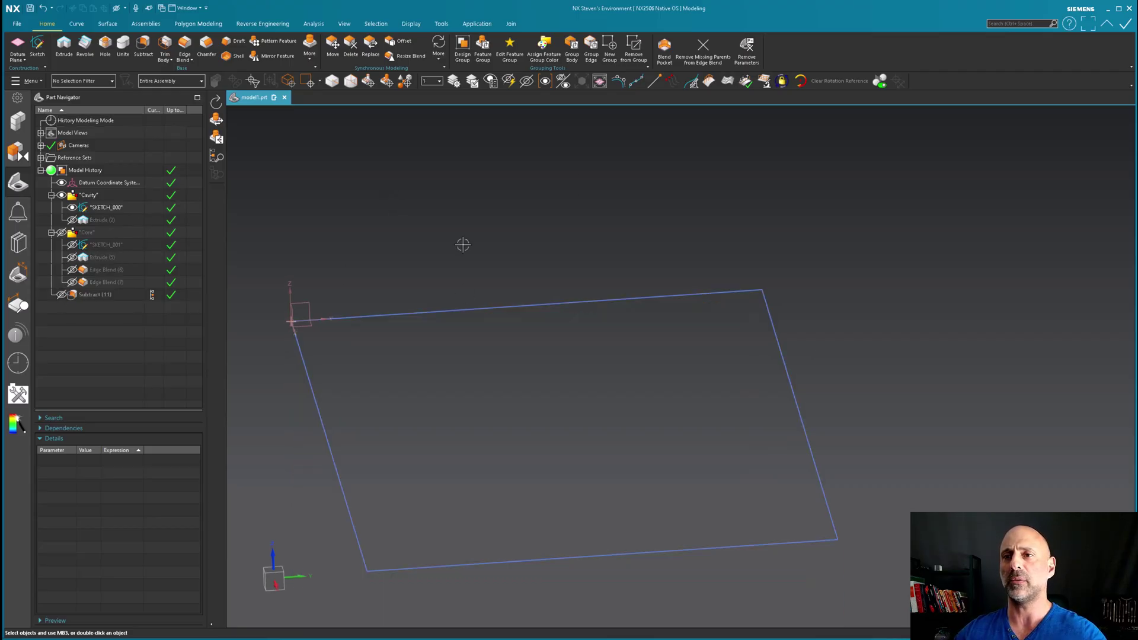
left_click(434, 312)
key("ctrl+b")
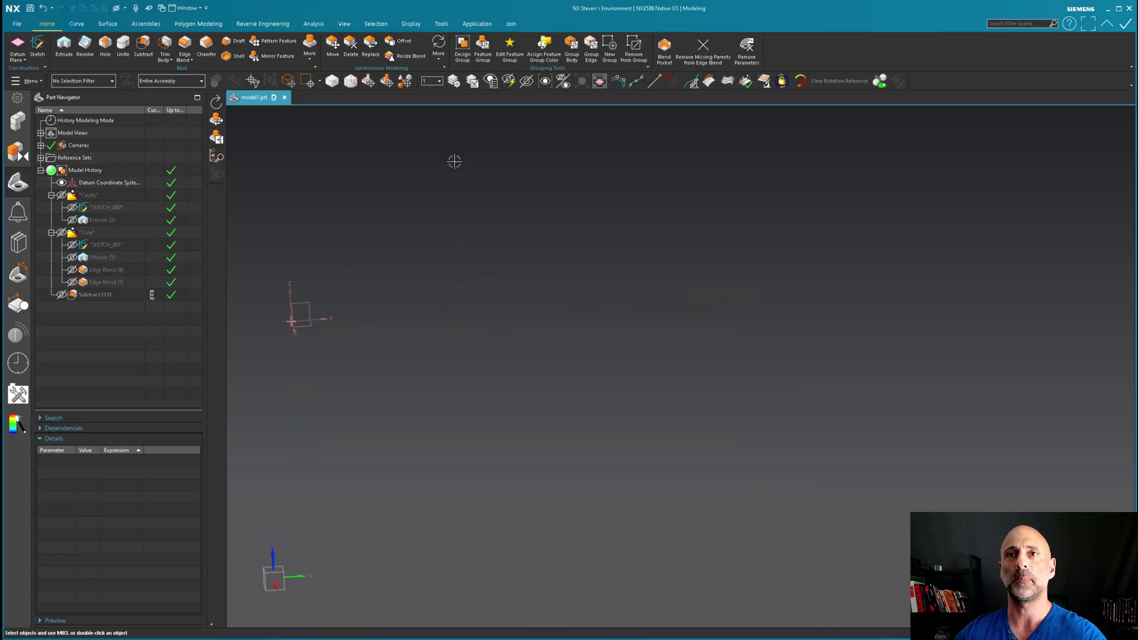
Step: Create a sketch on the XY plane of the datum coordinate system and draw a rectangle about 52 mm wide and 66 mm high
left_click(37, 48)
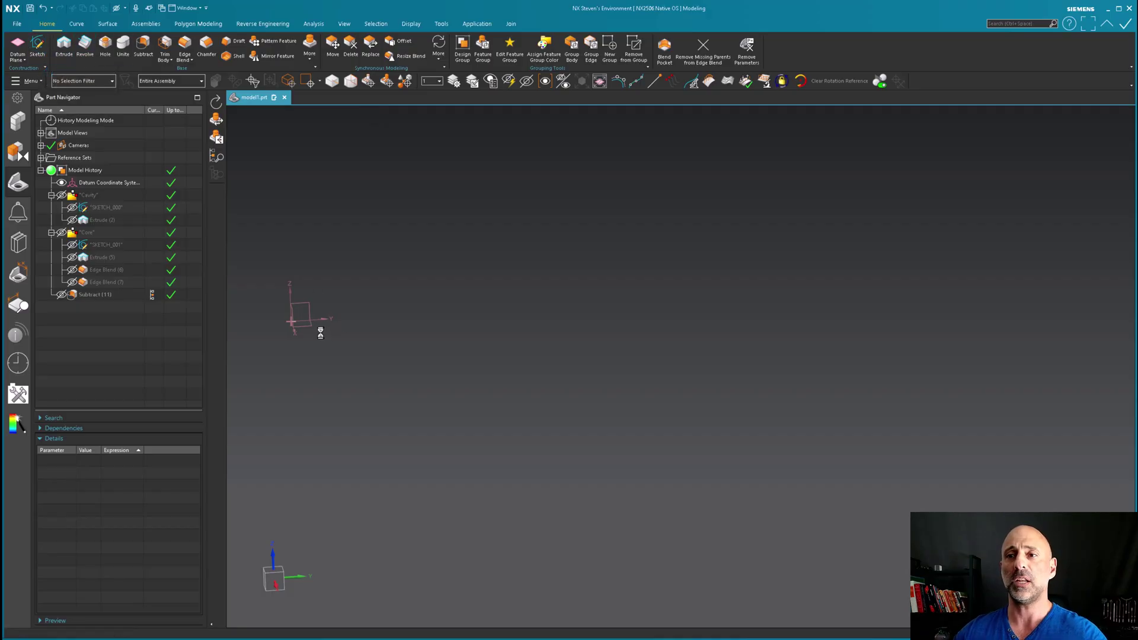
left_click(307, 327)
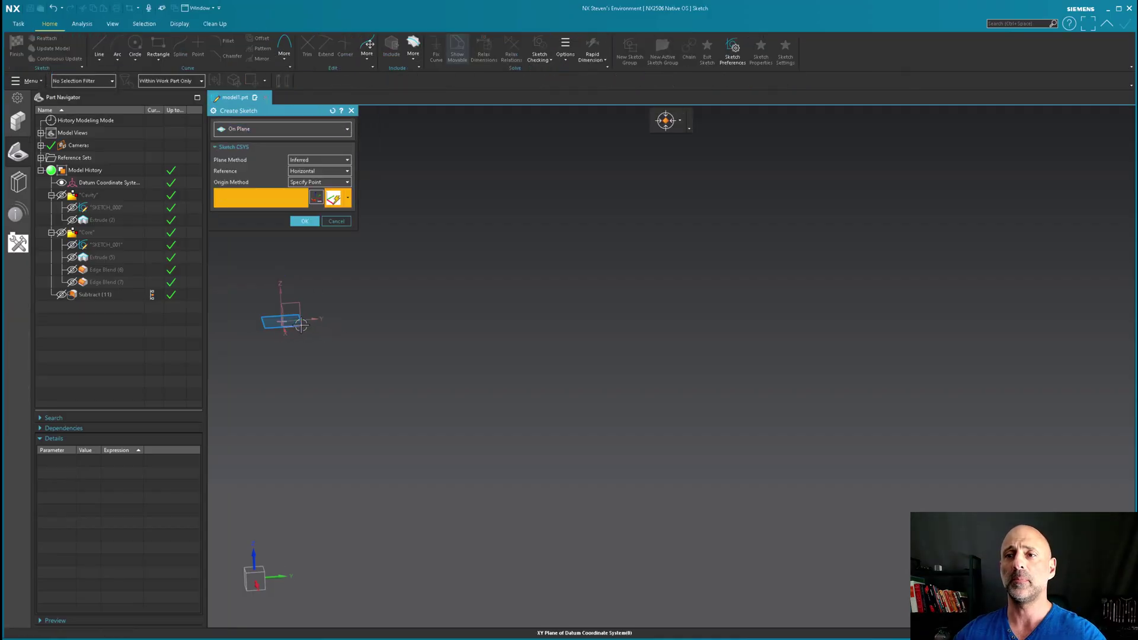
left_click(305, 221)
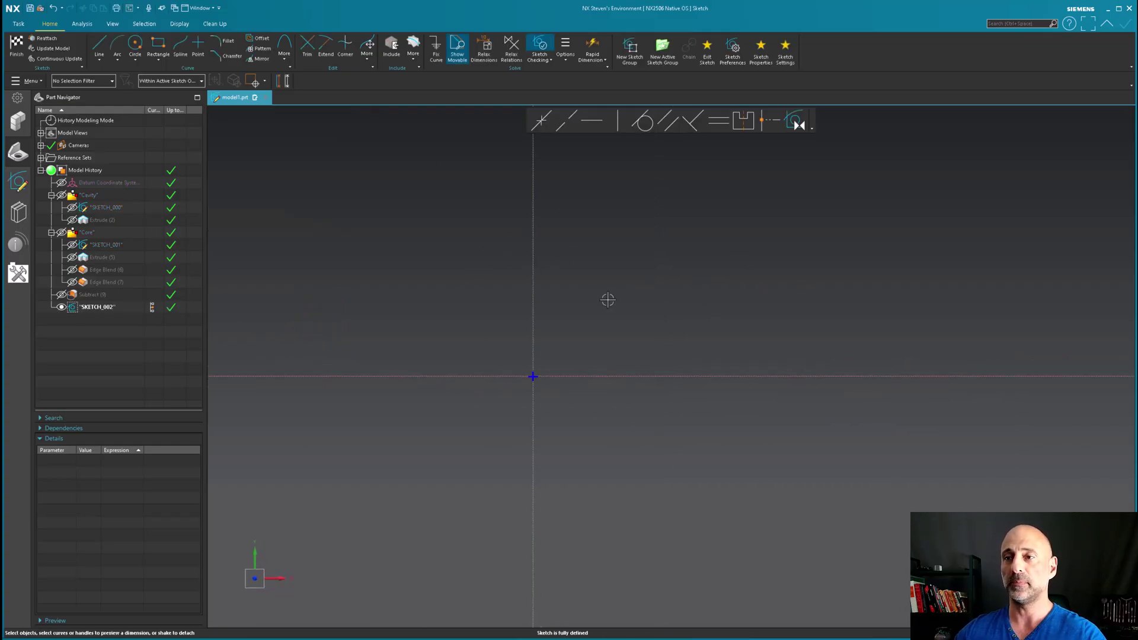
left_click(154, 43)
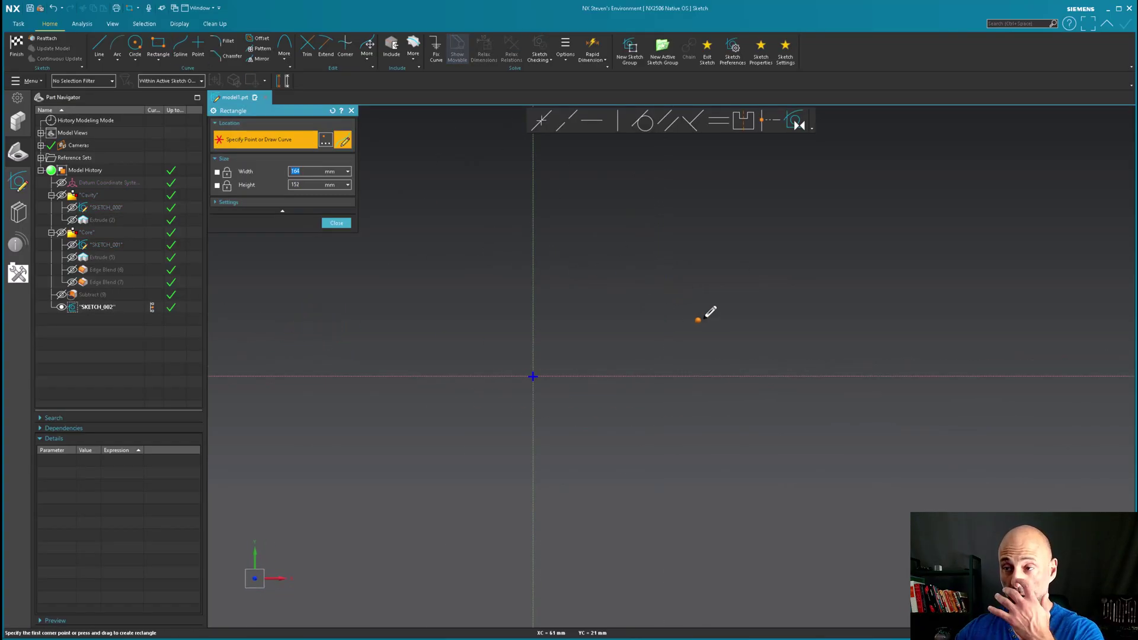
left_click(783, 286)
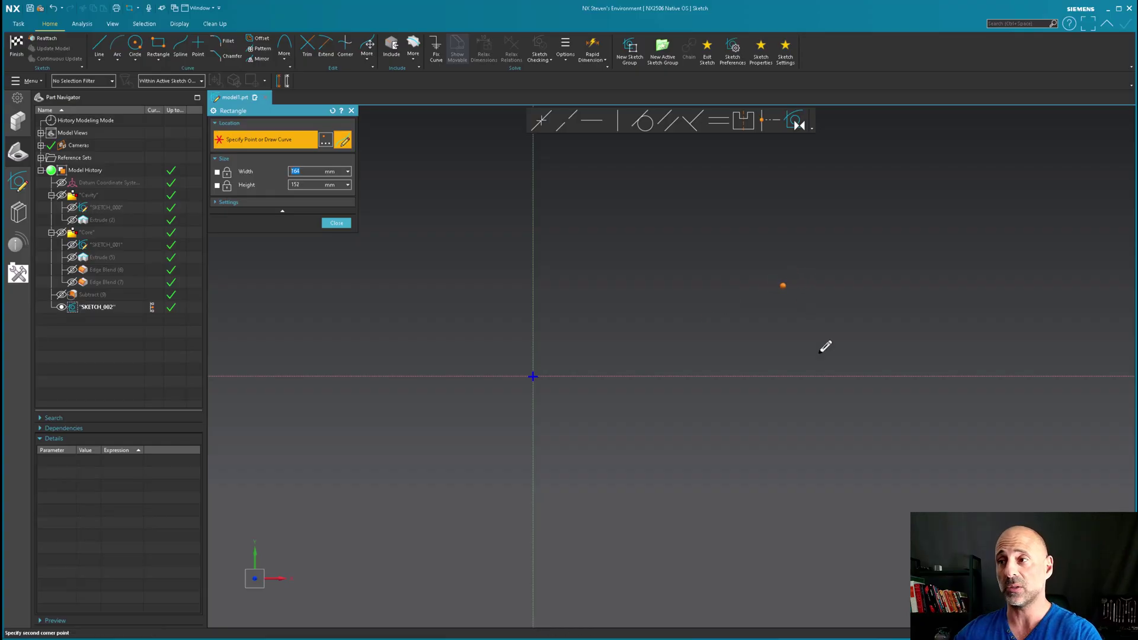
left_click(921, 462)
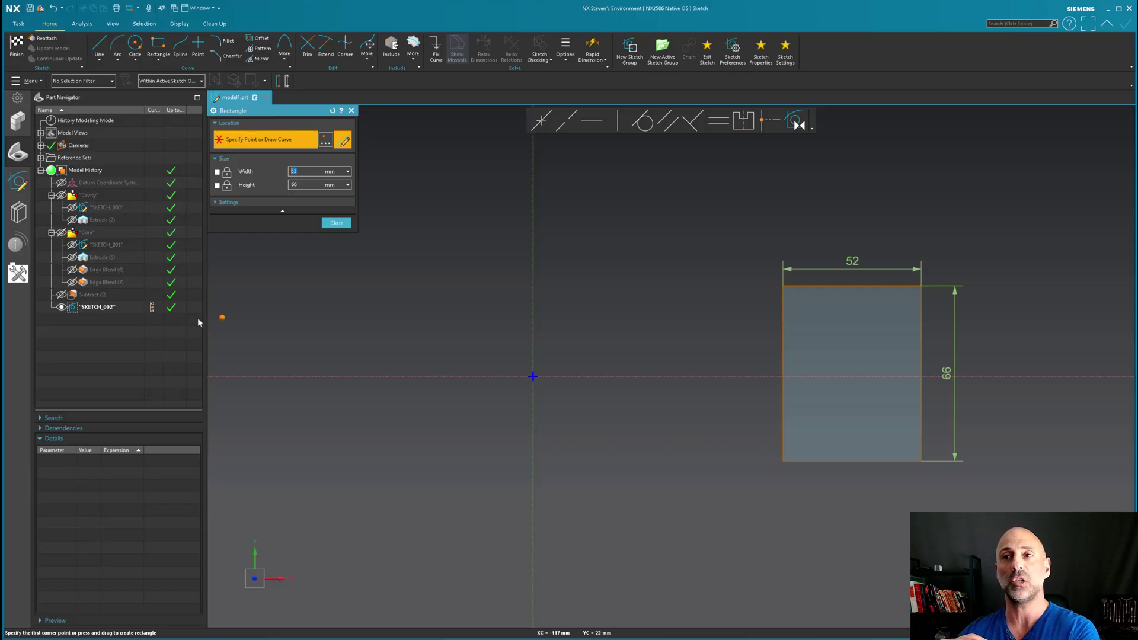
left_click(333, 223)
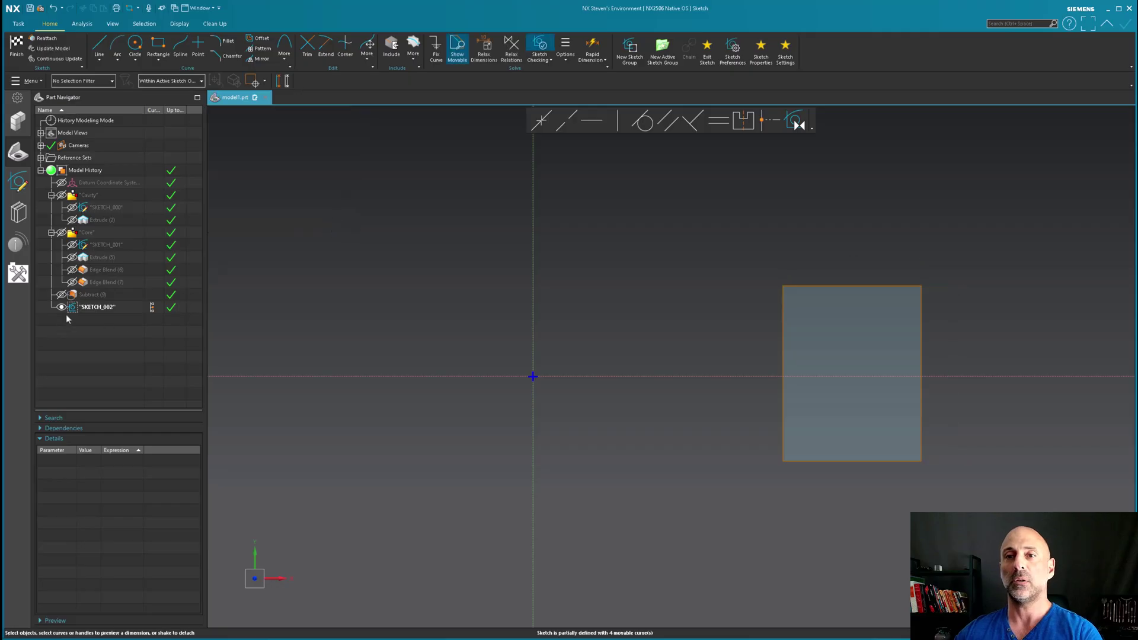
Step: Show the solid block again and move the sketched rectangle inside its outline, near the corner diagonally opposite the pocket
left_click(62, 295)
scroll(522, 367, "down", 3)
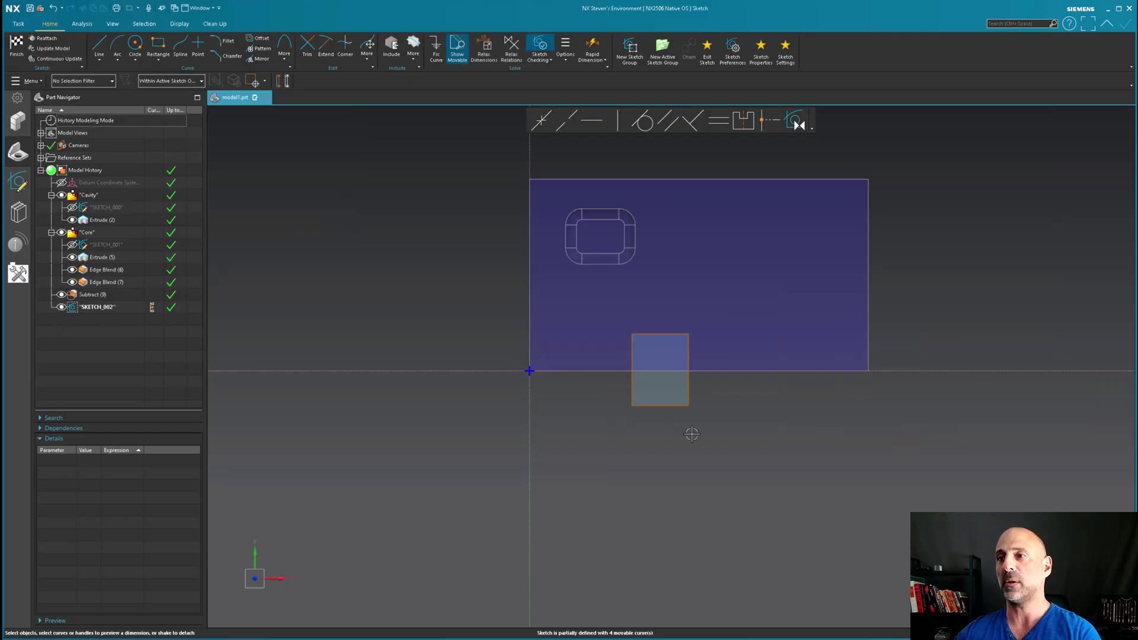
left_click_drag(710, 434, 604, 321)
left_click_drag(689, 380, 840, 324)
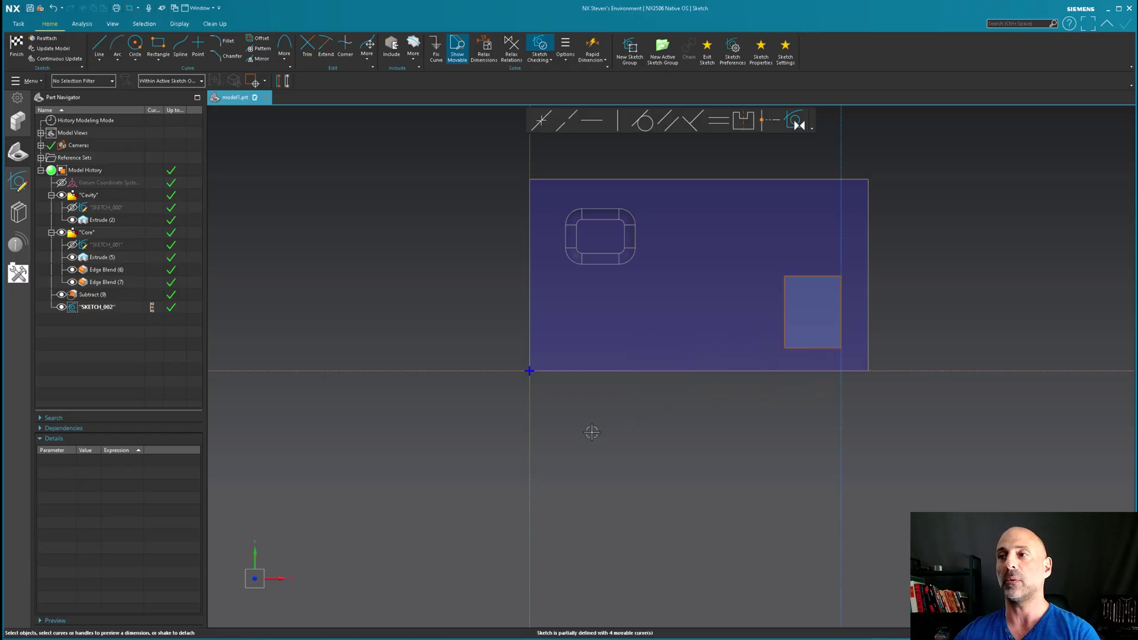
Step: Finish the sketch and extrude the rectangle downward into the block as a separate body, from -20 mm to about 52 mm
left_click(17, 53)
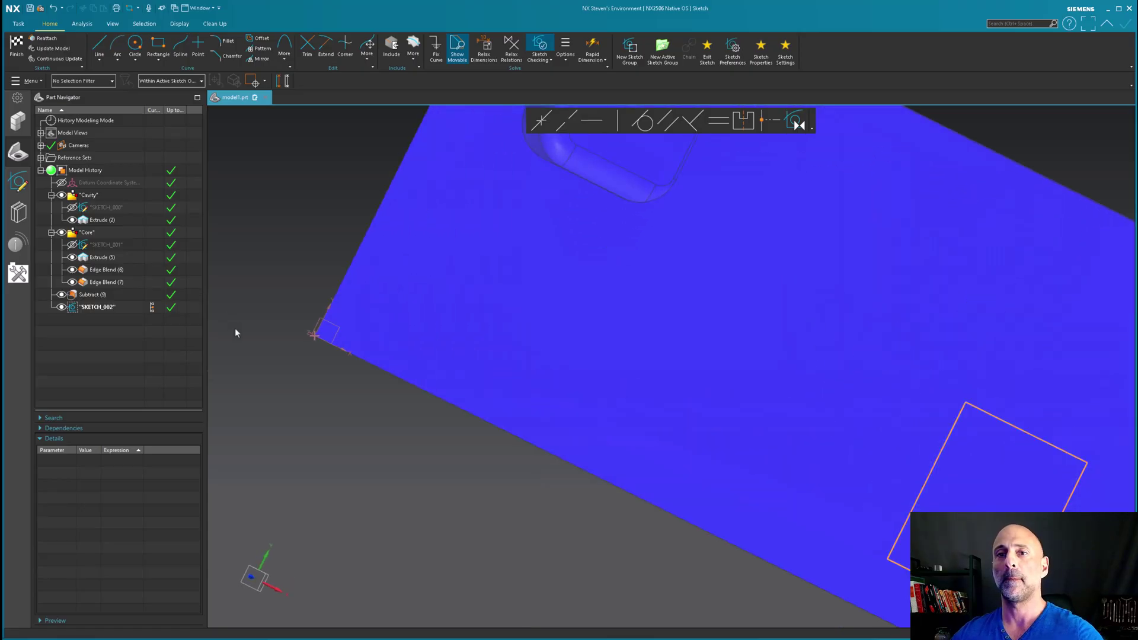
mouse_move(282, 381)
middle_mouse_down()
mouse_move(364, 437)
mouse_move(353, 366)
mouse_move(355, 391)
middle_mouse_up()
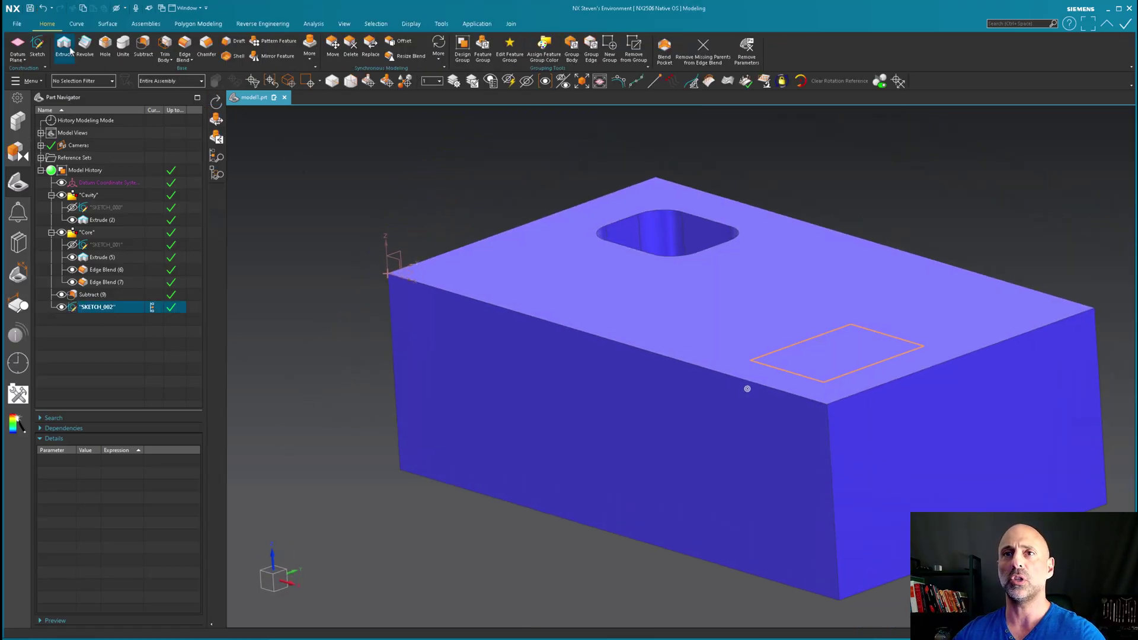
key("x")
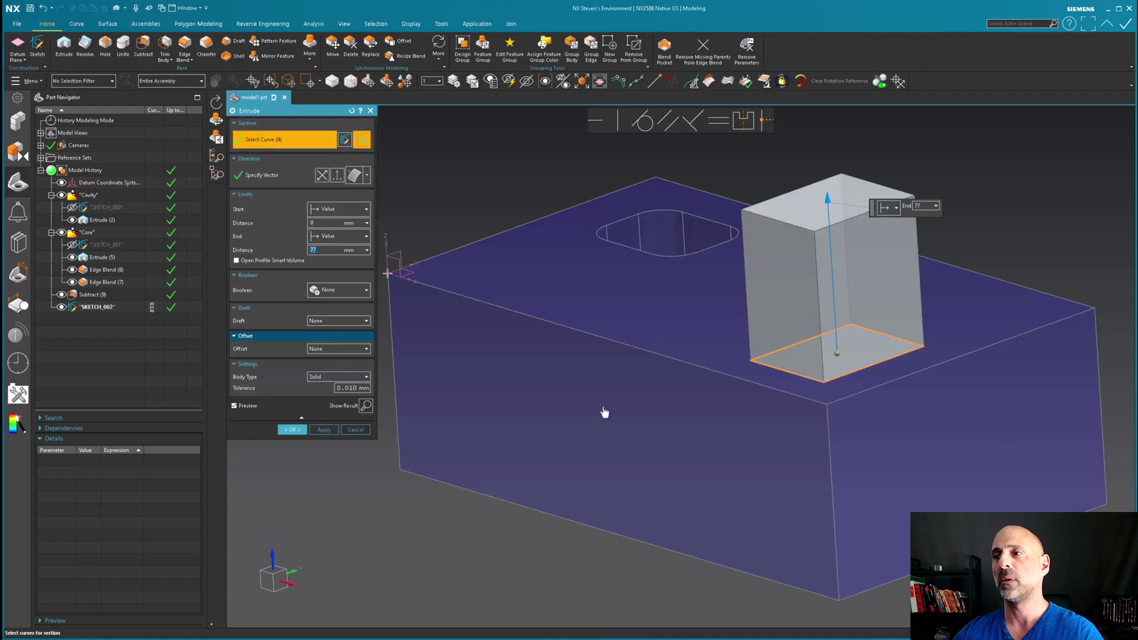
left_click(322, 174)
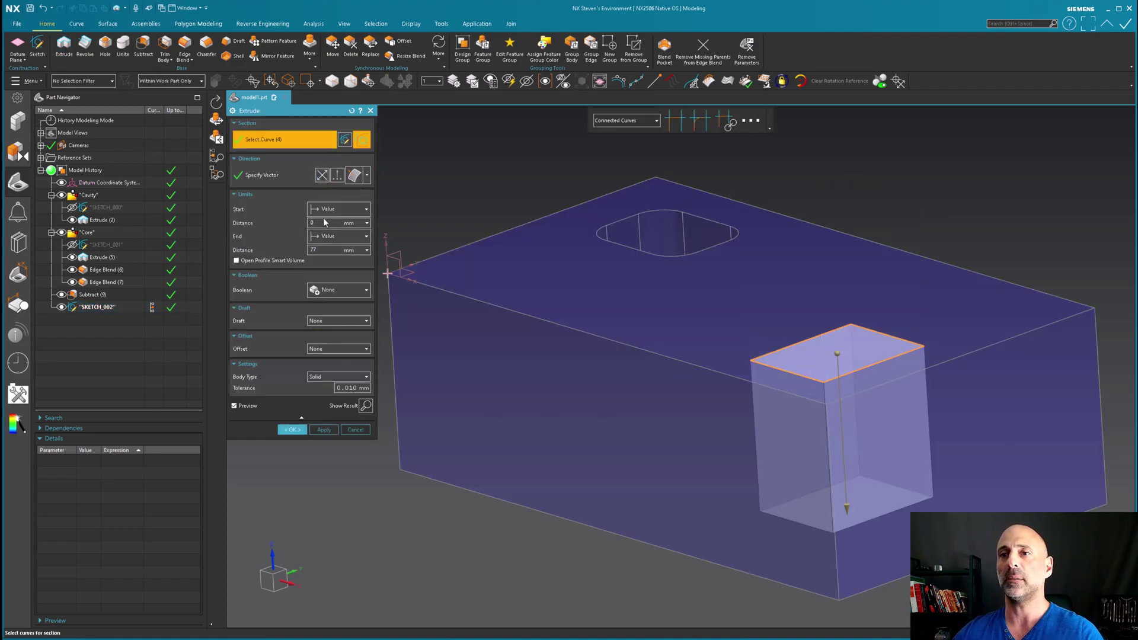
left_click(324, 224)
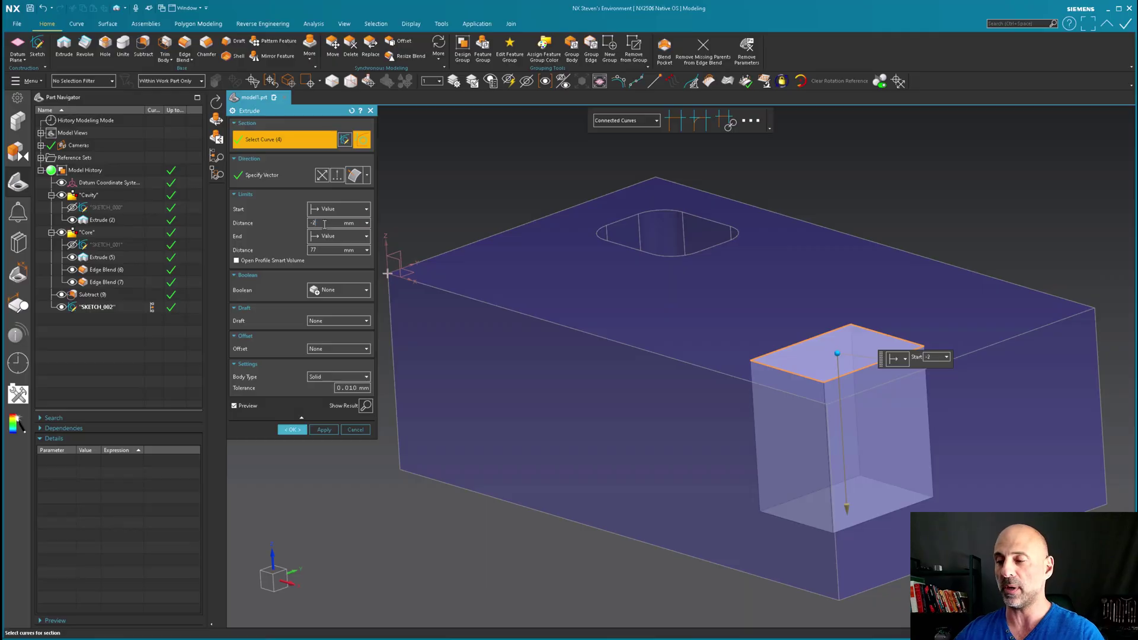
type("-20")
key("Return")
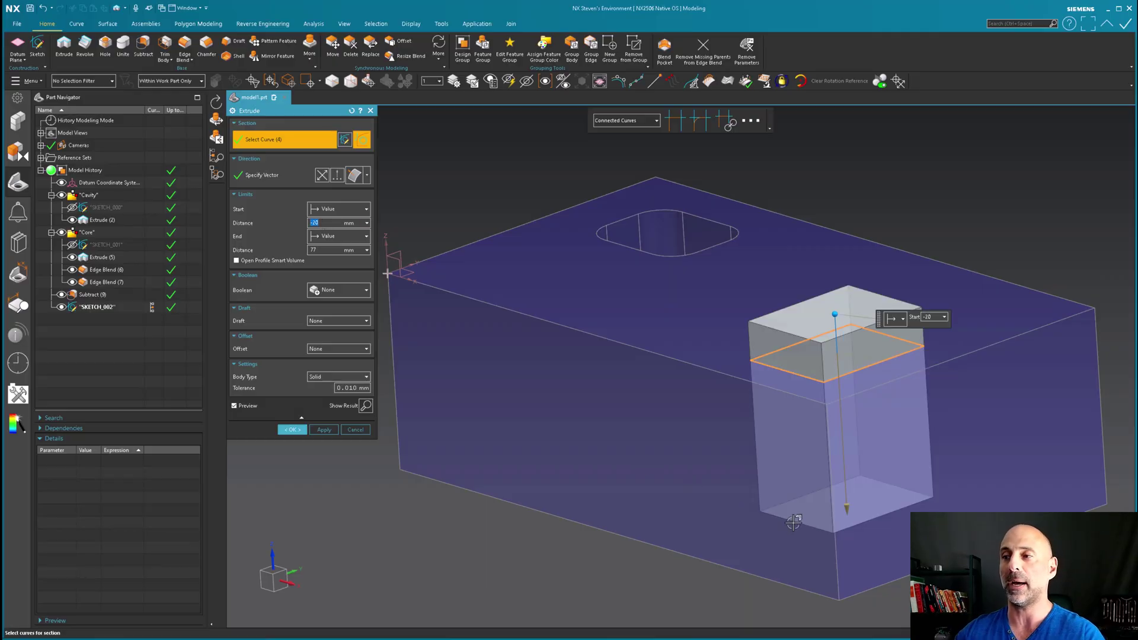
left_click_drag(846, 508, 843, 461)
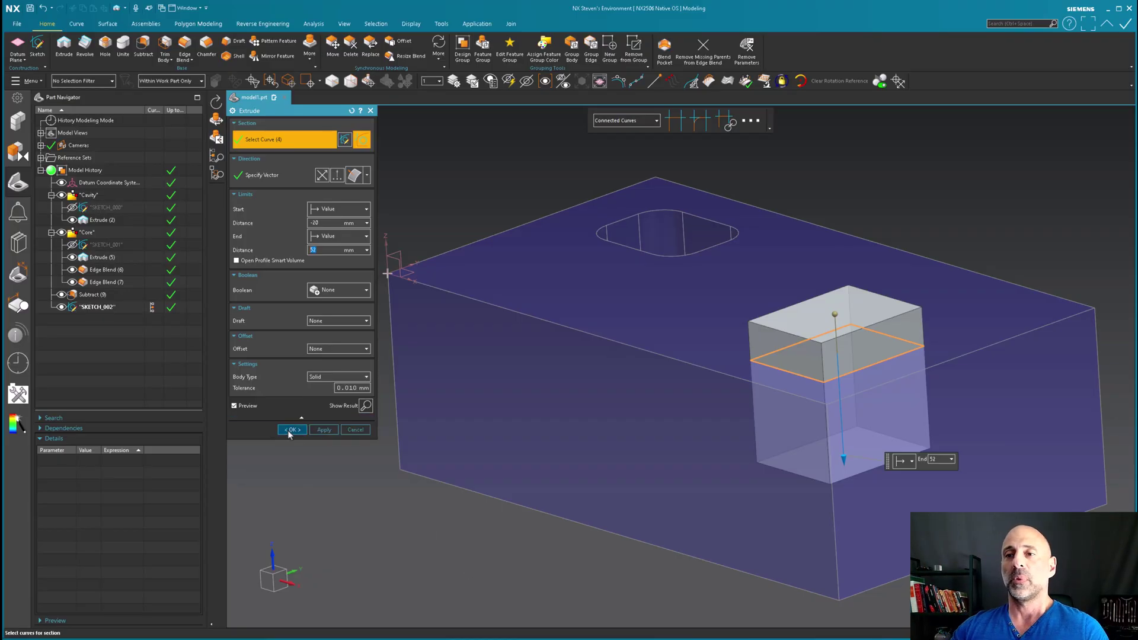
left_click(290, 430)
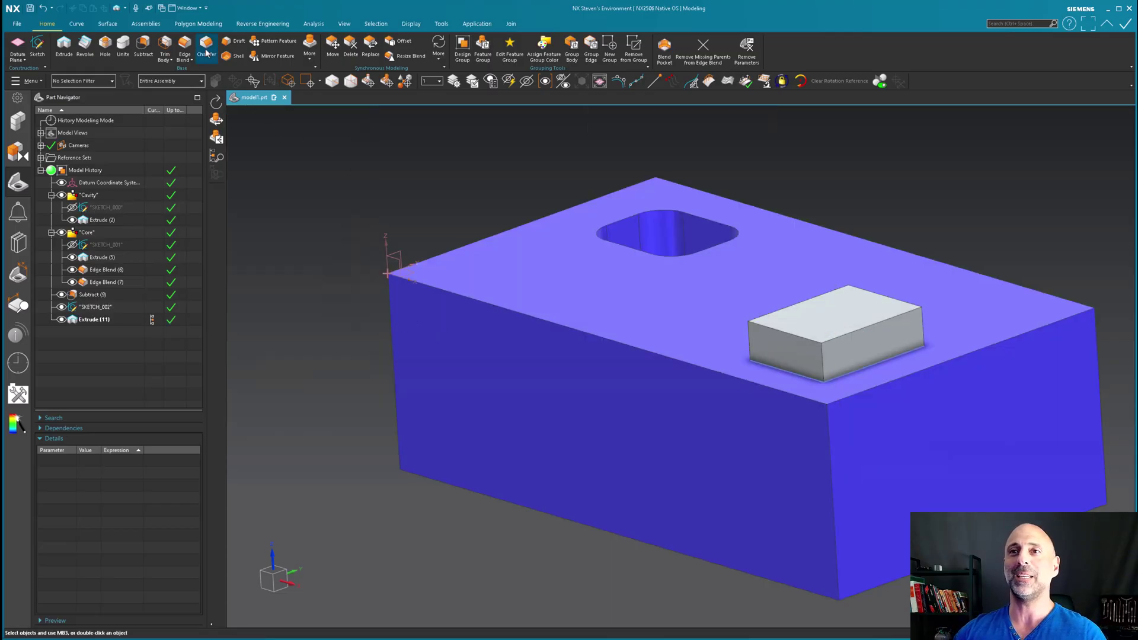
Step: Blend the four vertical edges of the new extruded body with a 15 mm radius
left_click(745, 338)
left_click(826, 367)
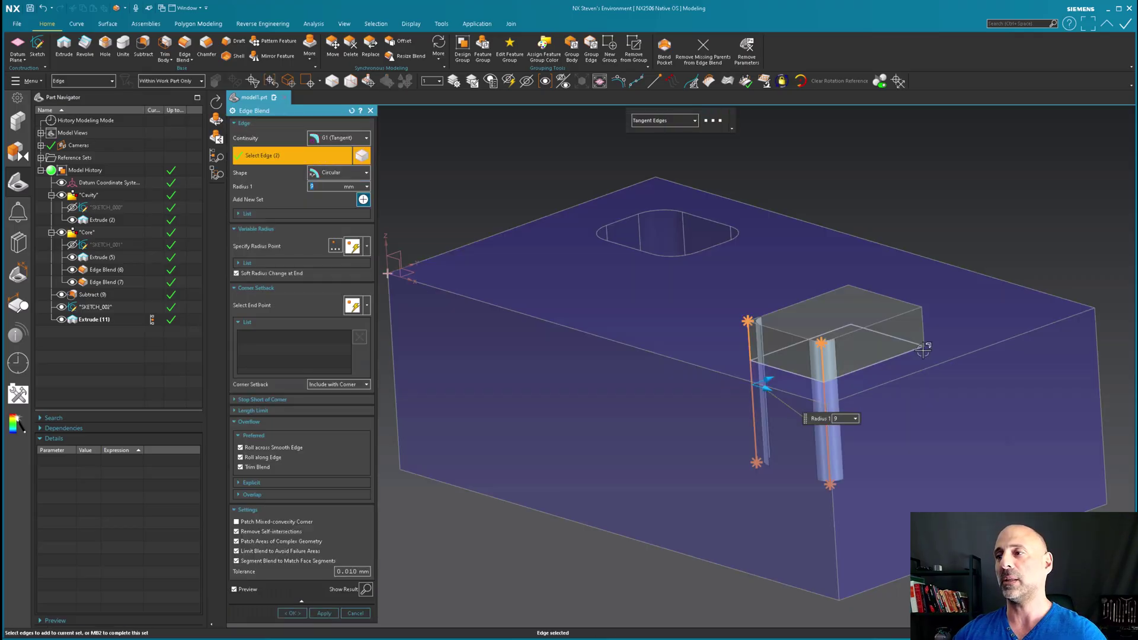
left_click(921, 335)
middle_click_drag(886, 330, 725, 354)
left_click(707, 354)
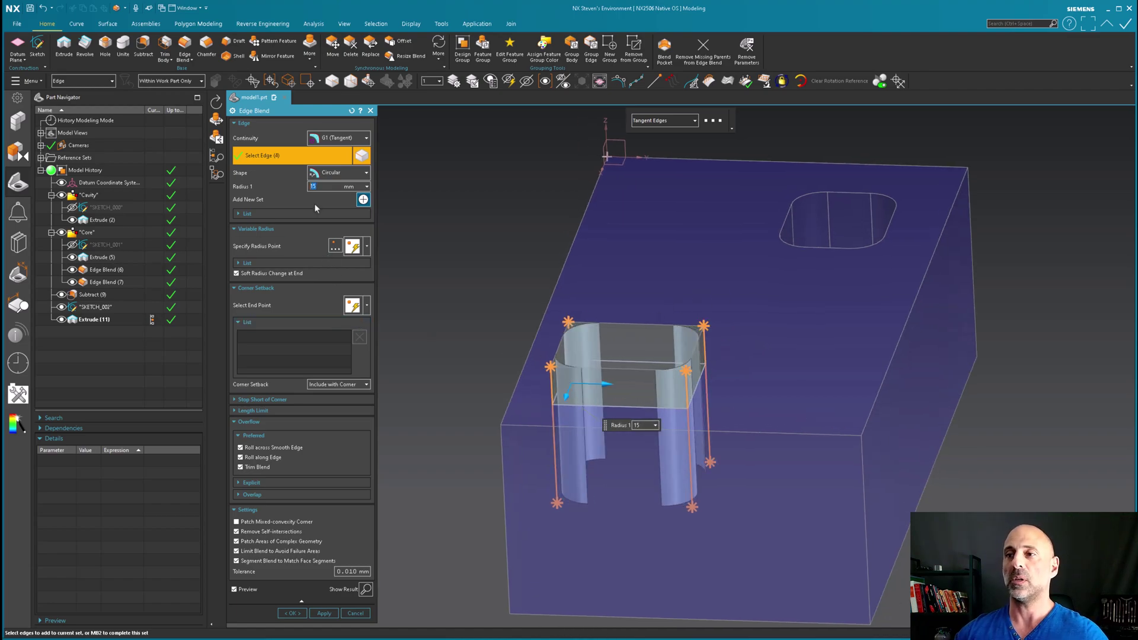
left_click(323, 613)
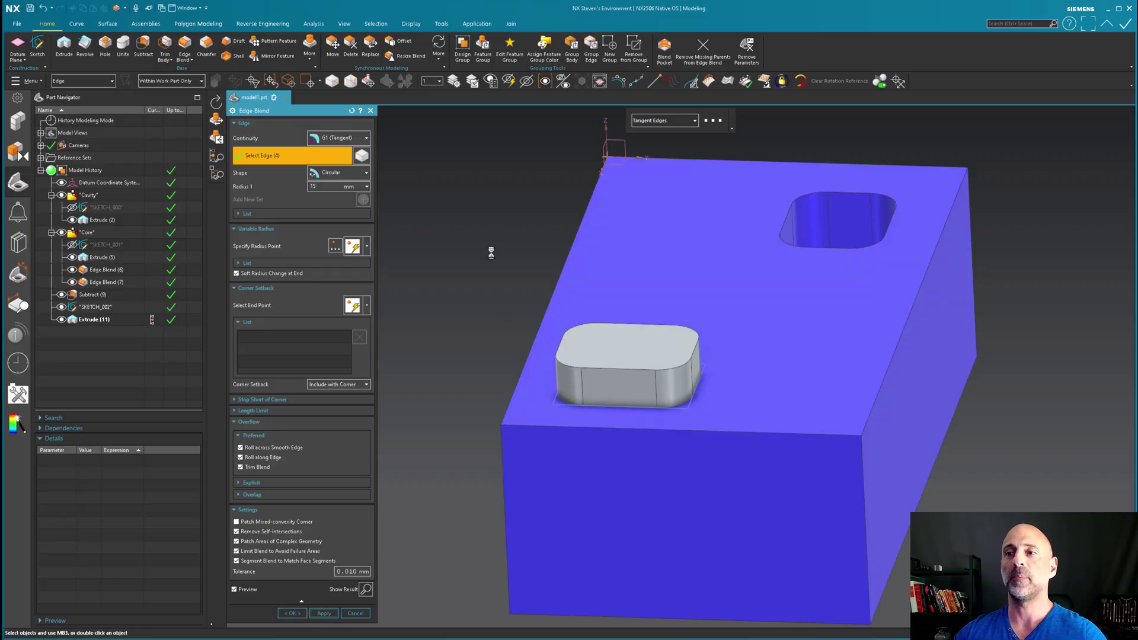
Step: Blend the new body's bottom edge loop with a 10 mm radius, hiding the mold block meanwhile and showing it again
left_click(62, 295)
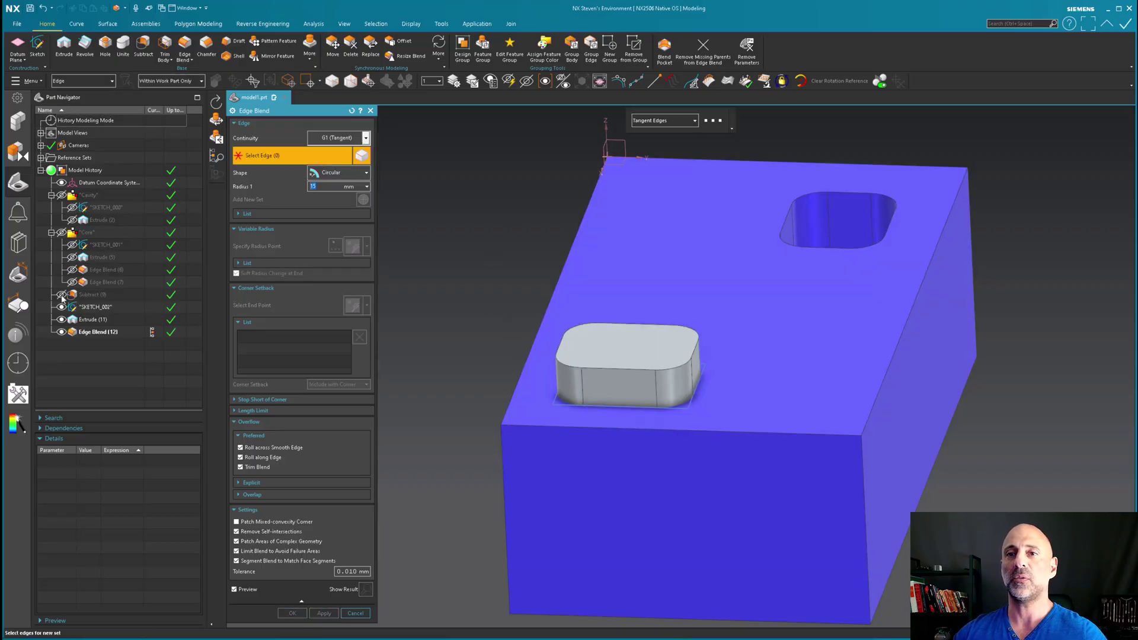
left_click(610, 506)
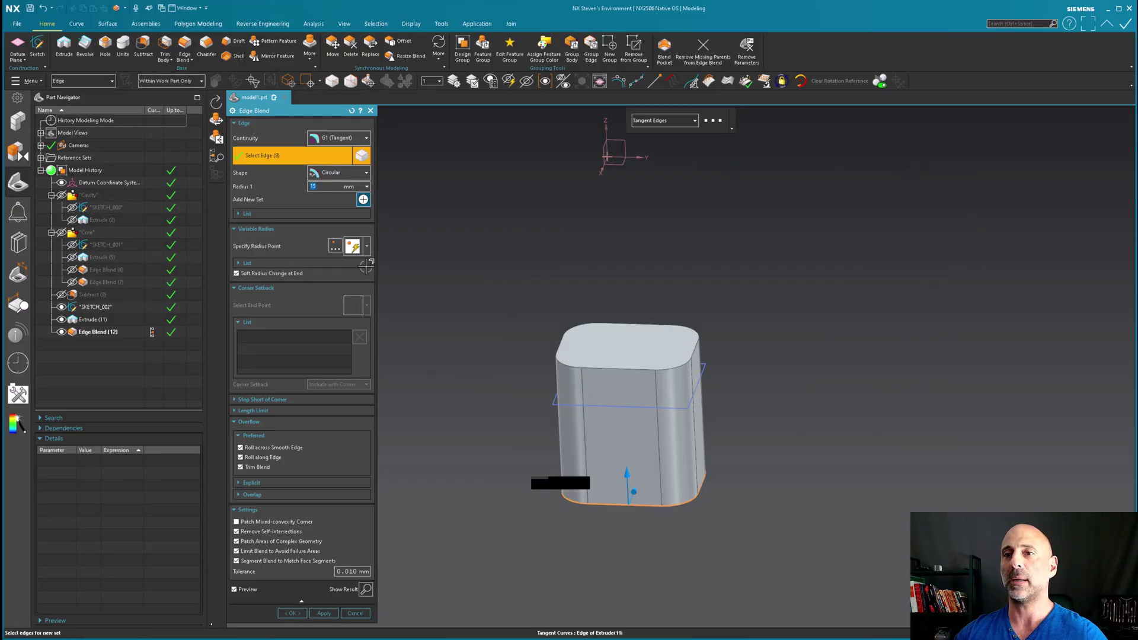
type("10")
key("Return")
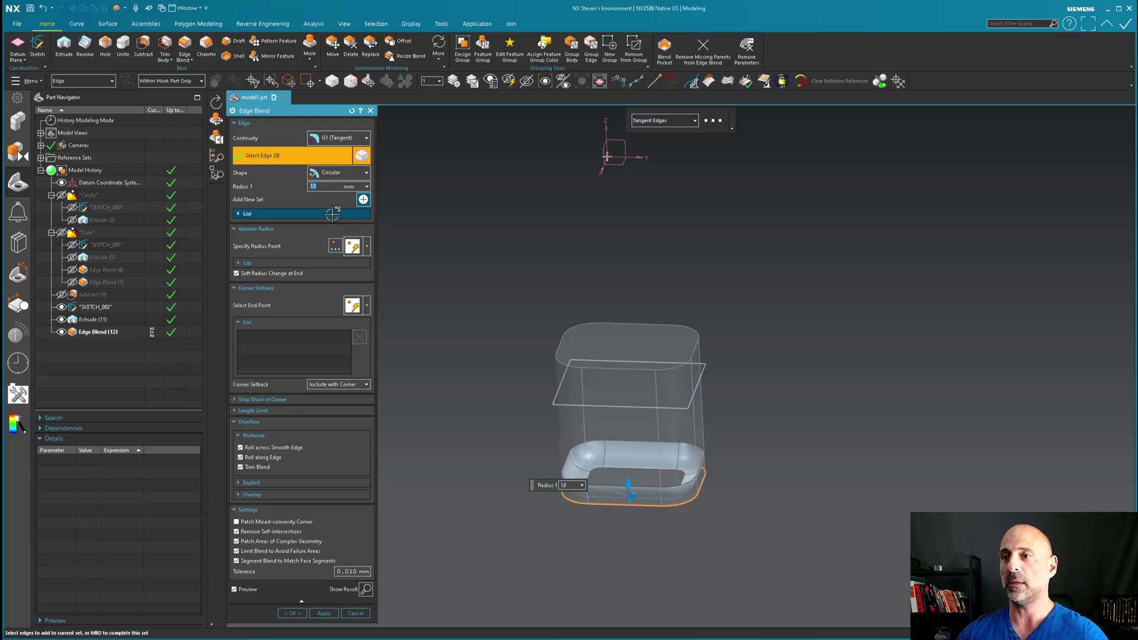
middle_click(544, 206)
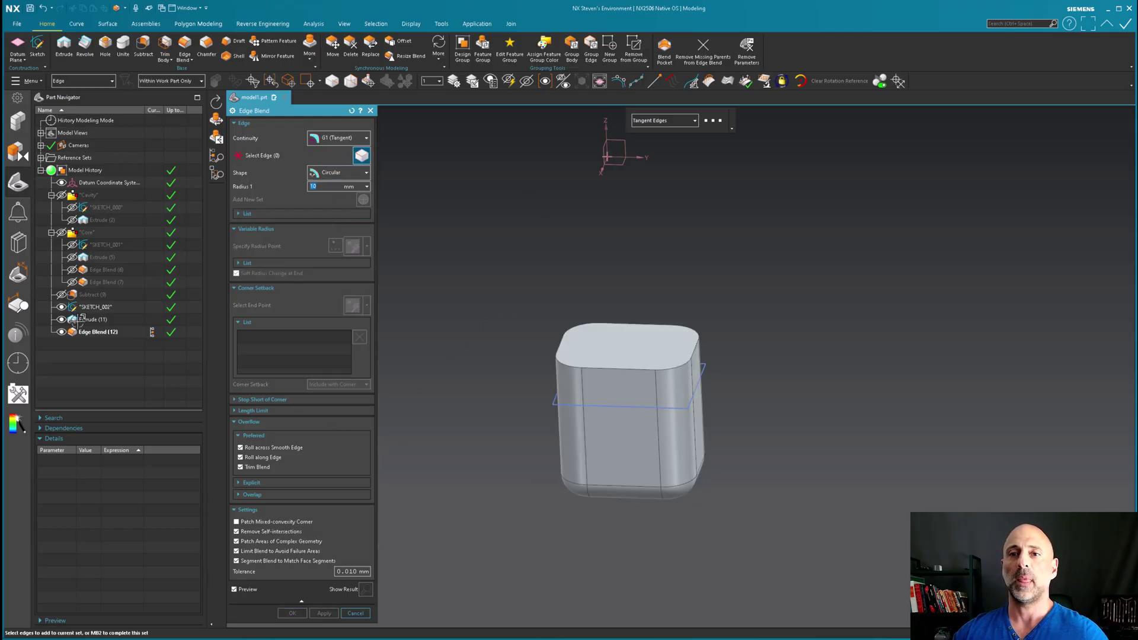
left_click(62, 296)
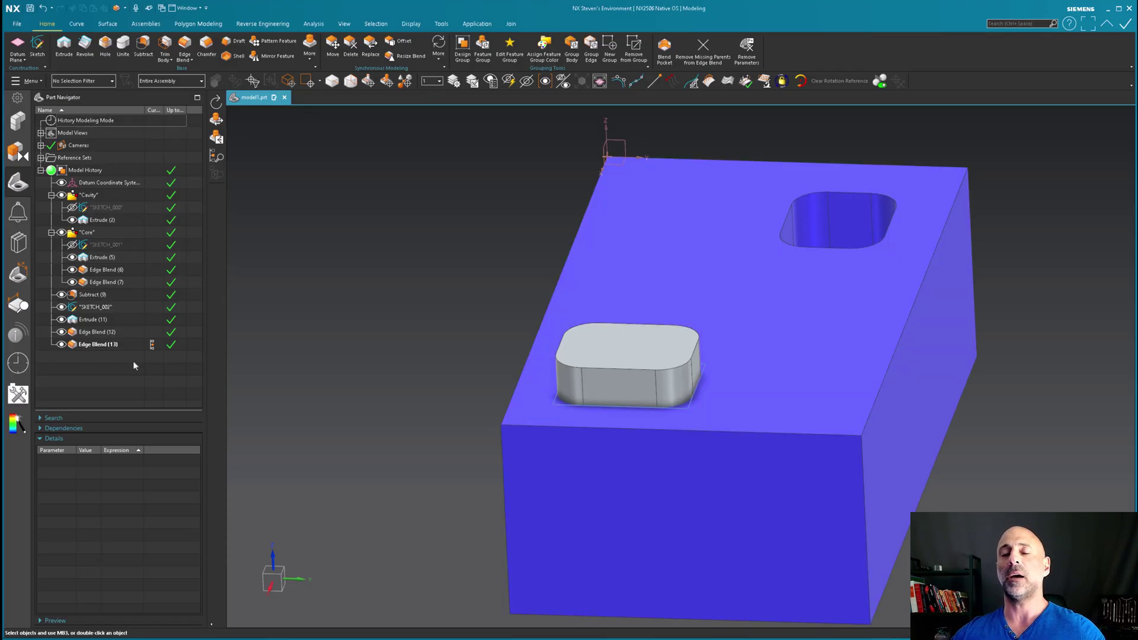
Step: Move the new sketch, its extrude and both edge blends into the Core group, and close the update report
left_click(96, 306)
left_click(99, 349, "shift")
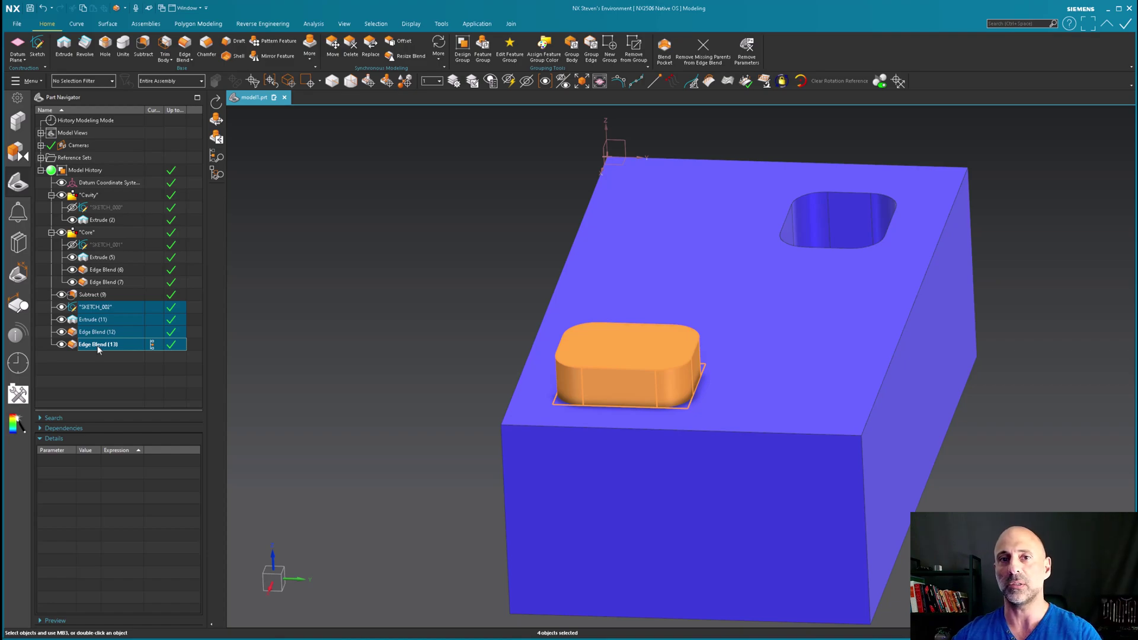
left_click_drag(96, 309, 109, 236)
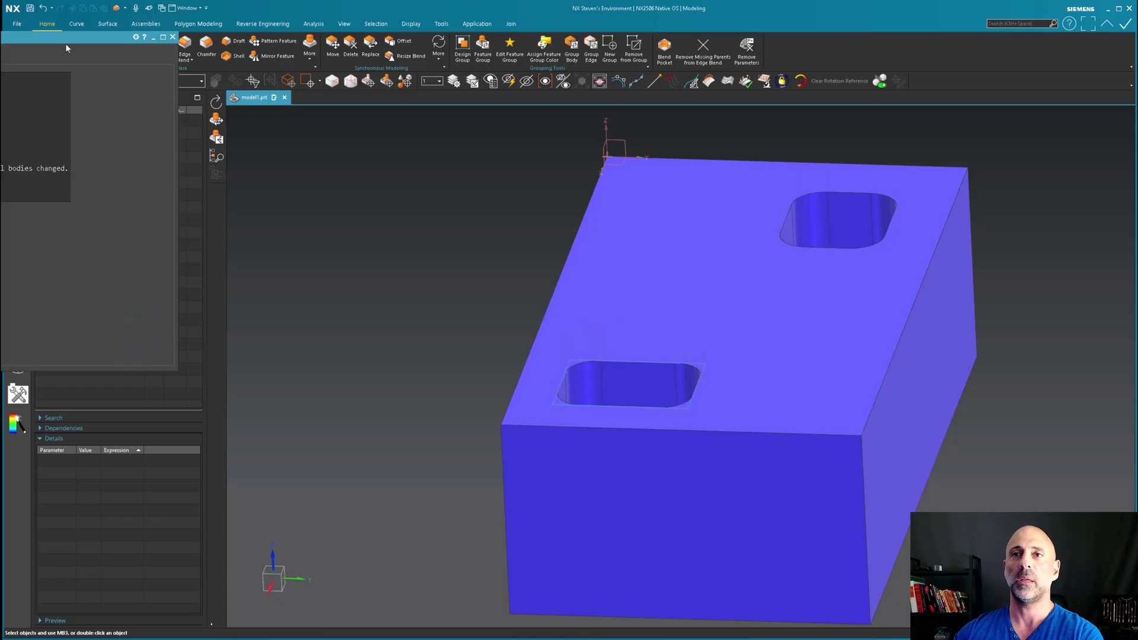
left_click_drag(66, 47, 491, 143)
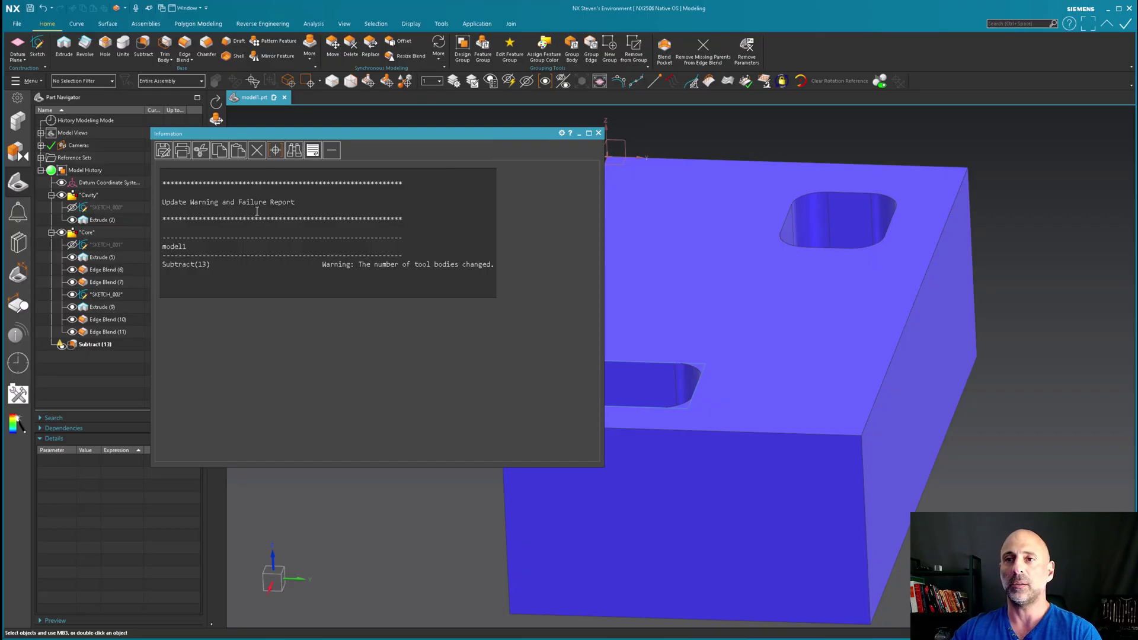
left_click(598, 134)
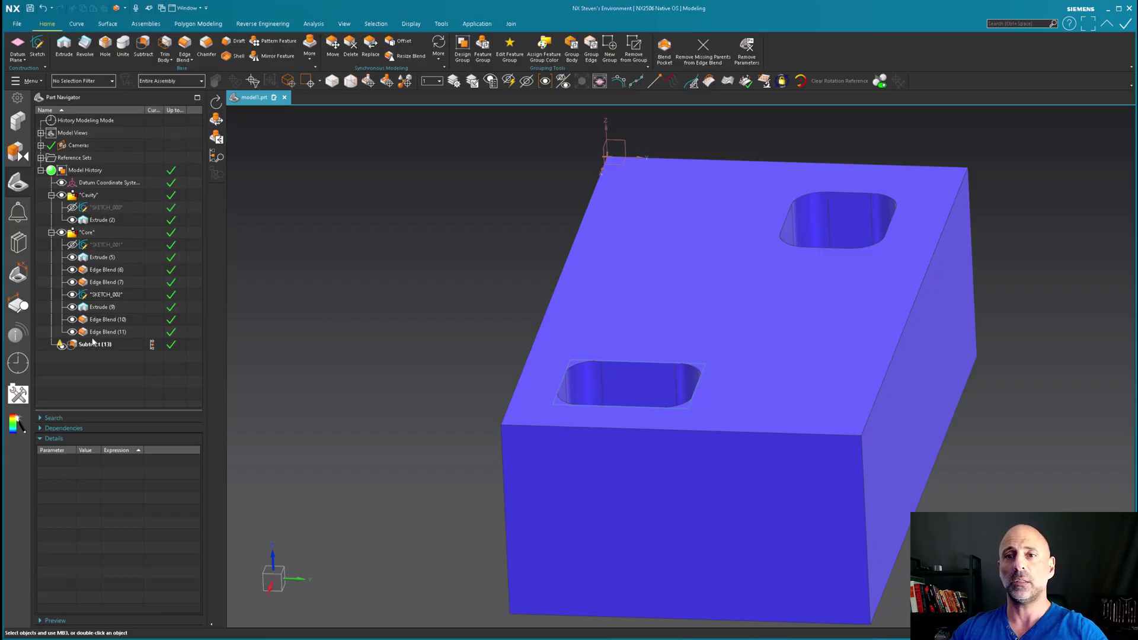
Step: Check the warning on the subtract feature in the model history and inspect both pockets from above
mouse_move(93, 346)
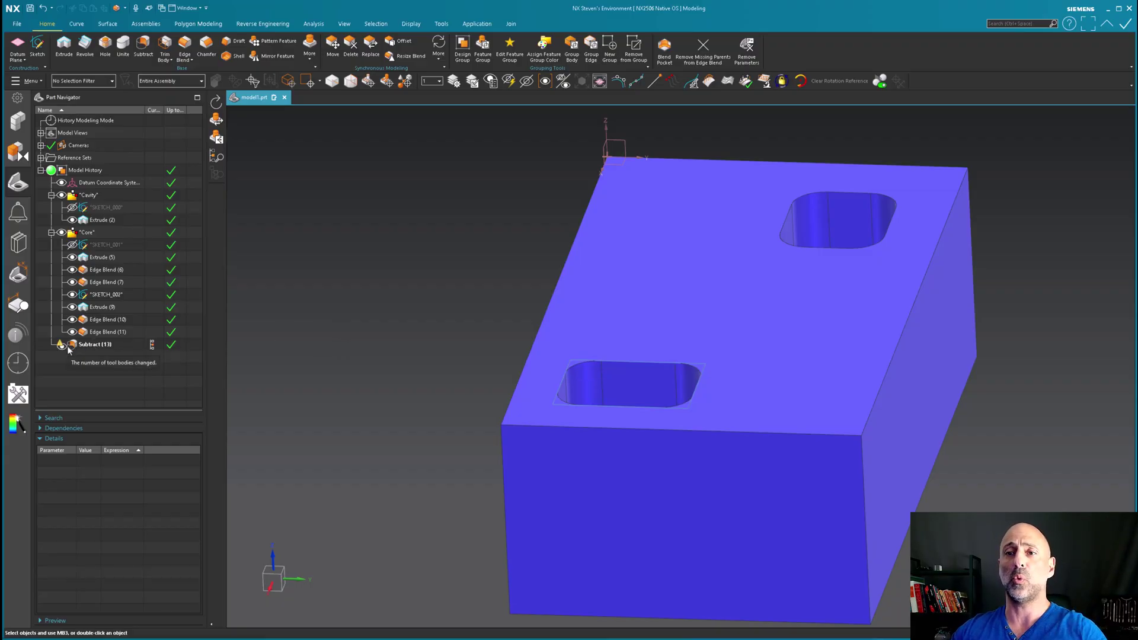
mouse_move(270, 378)
middle_mouse_down()
mouse_move(450, 178)
mouse_move(419, 310)
mouse_move(109, 279)
middle_mouse_up()
middle_click_drag(297, 359, 297, 359)
key("F8")
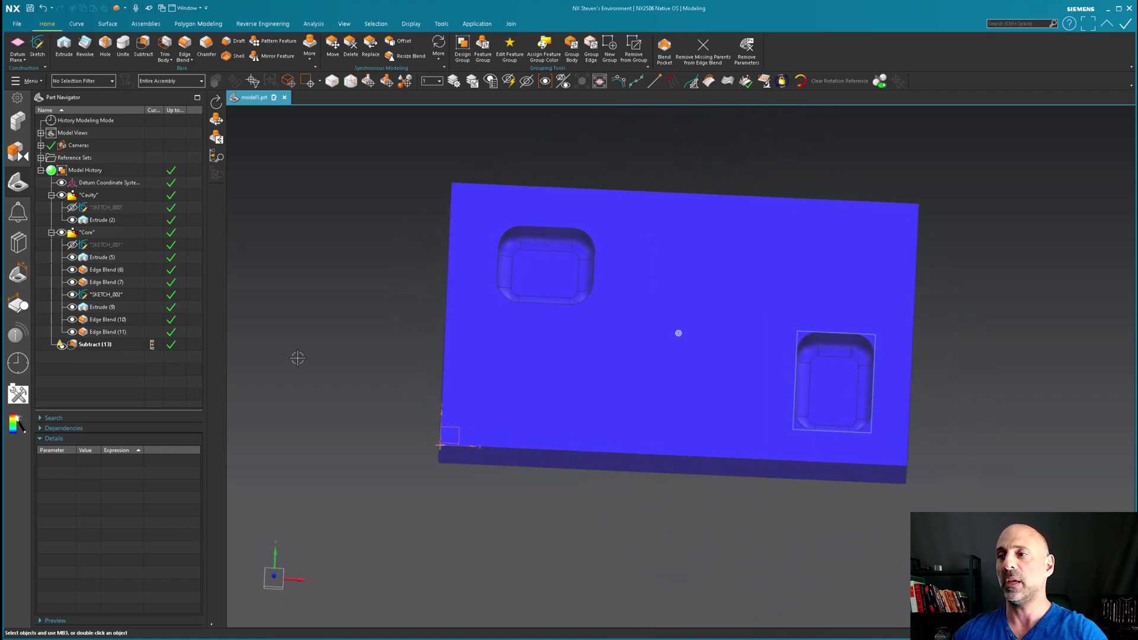
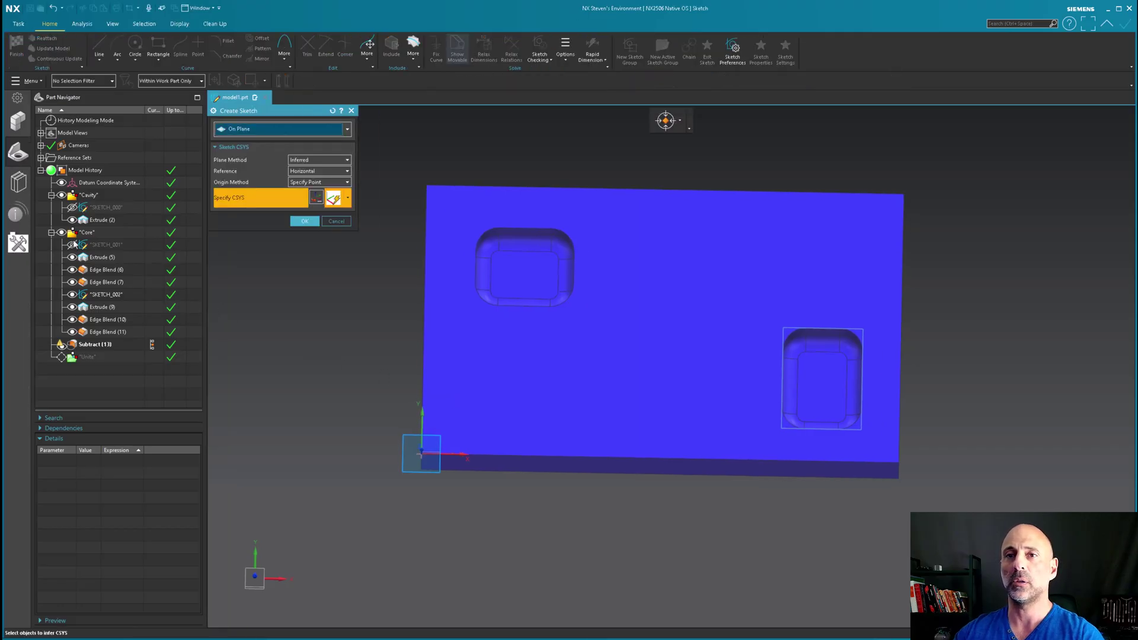
Step: Hide the solid block and create a sketch on the XY plane of the datum coordinate system
left_click(61, 345)
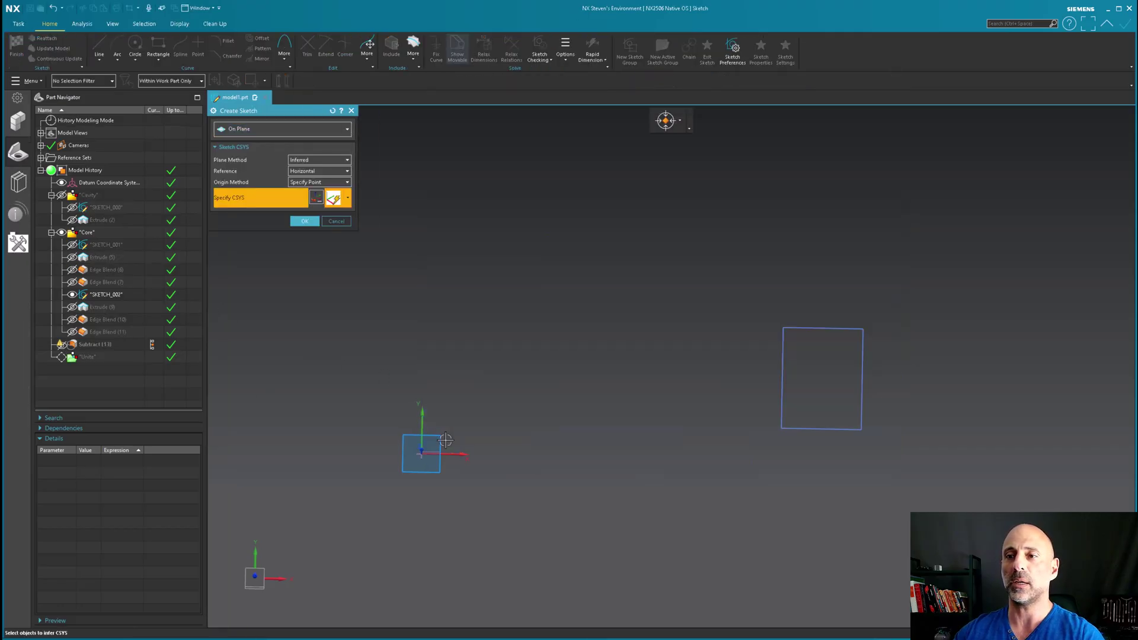
left_click(444, 452)
left_click(304, 221)
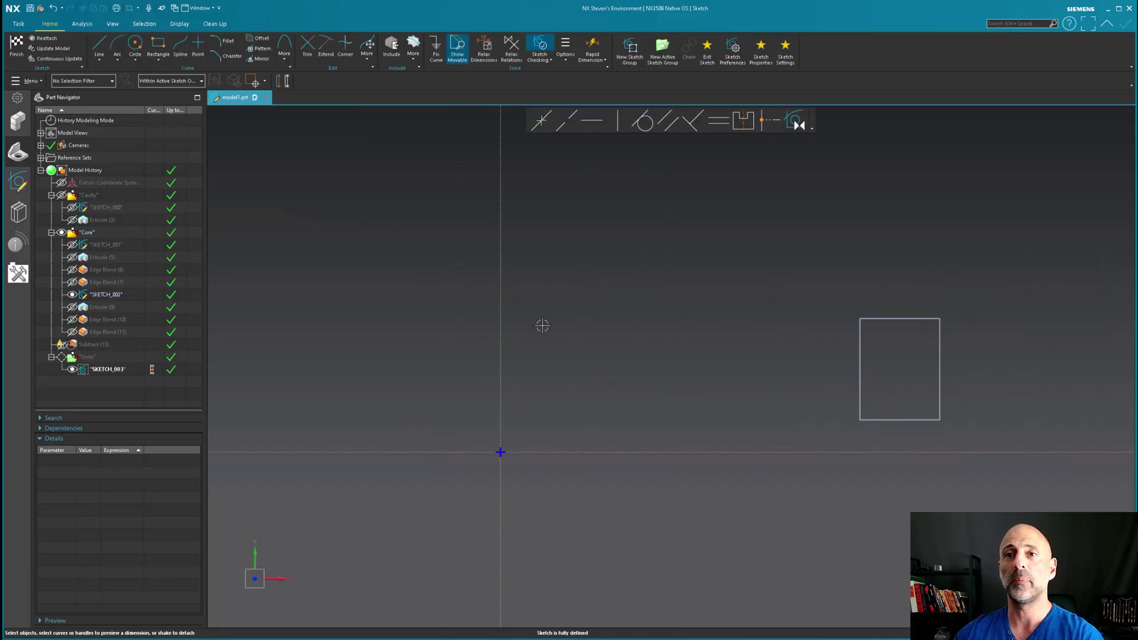
Step: Show the first Core sketch, and draw a rectangle about 127 by 120 mm partly overlapping it, stretching its left and upper edges outward
left_click(71, 244)
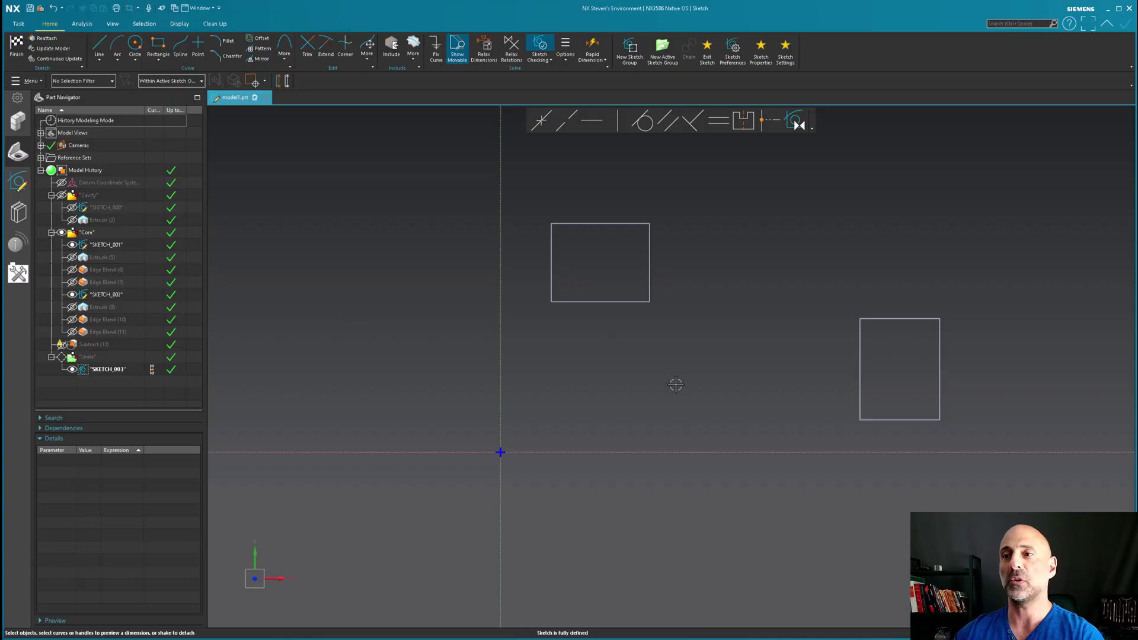
middle_click_drag(676, 383, 648, 399, "shift")
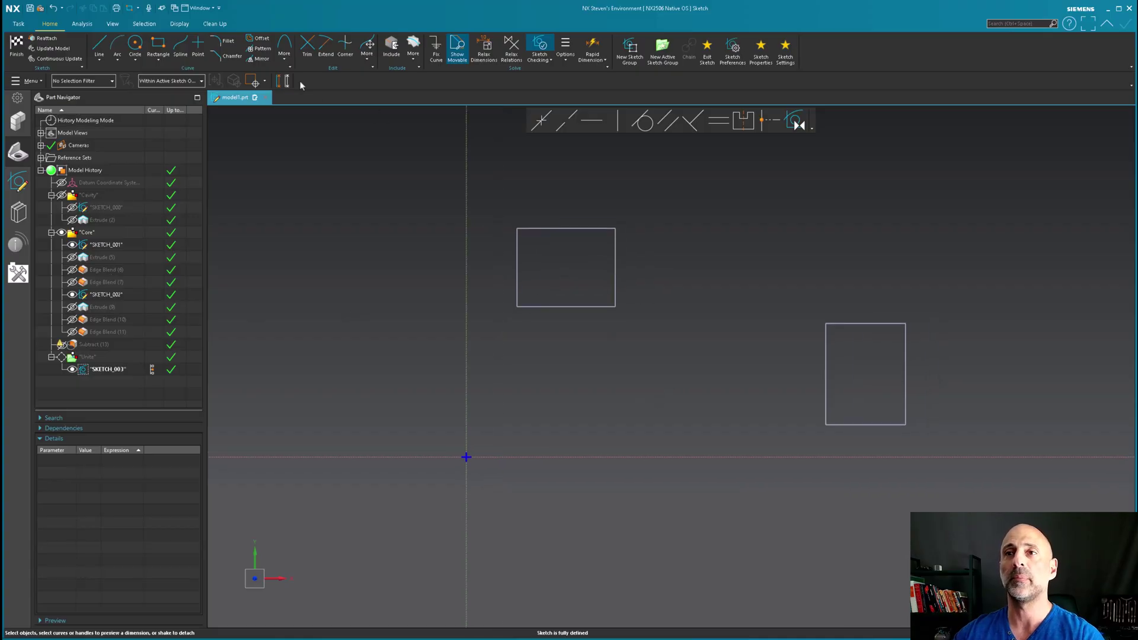
left_click(157, 45)
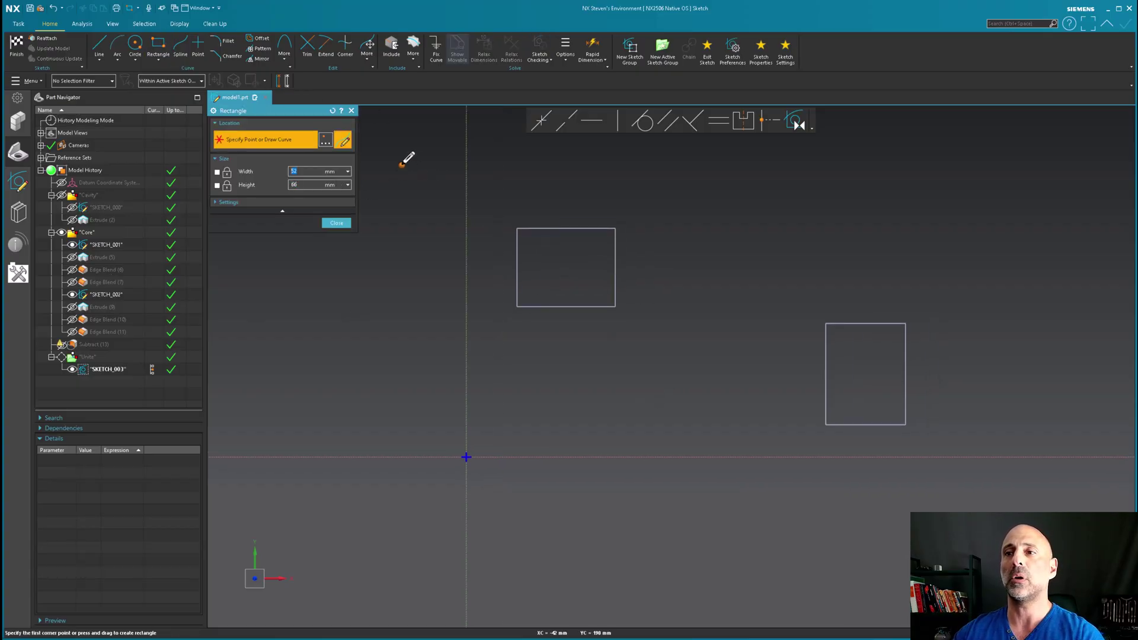
left_click(595, 349)
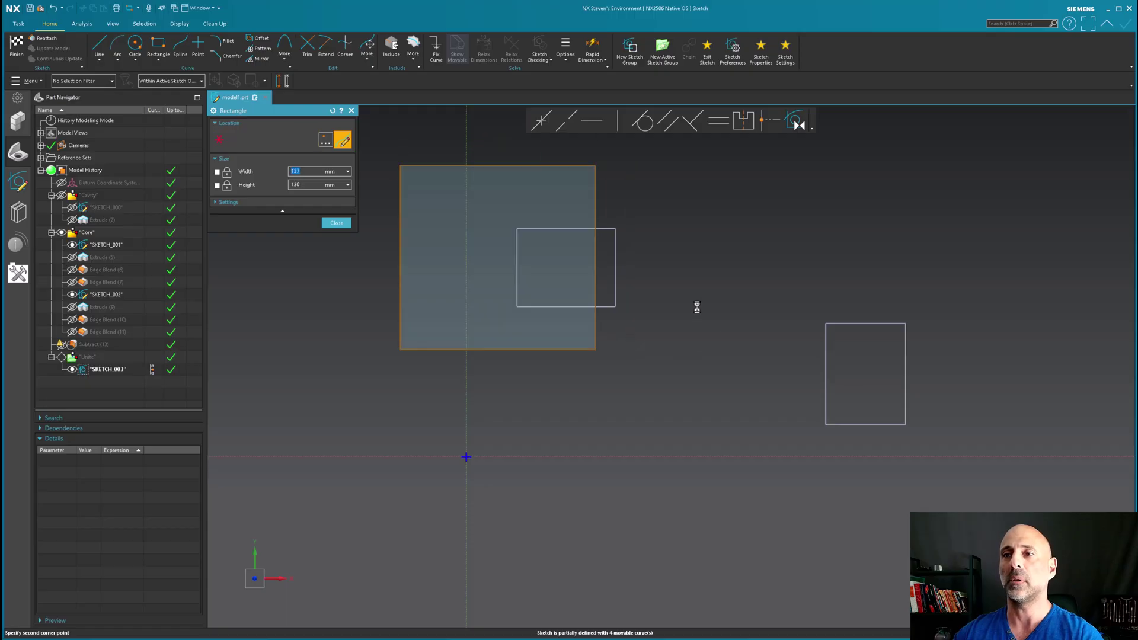
scroll(605, 279, "up", 2)
key("Escape")
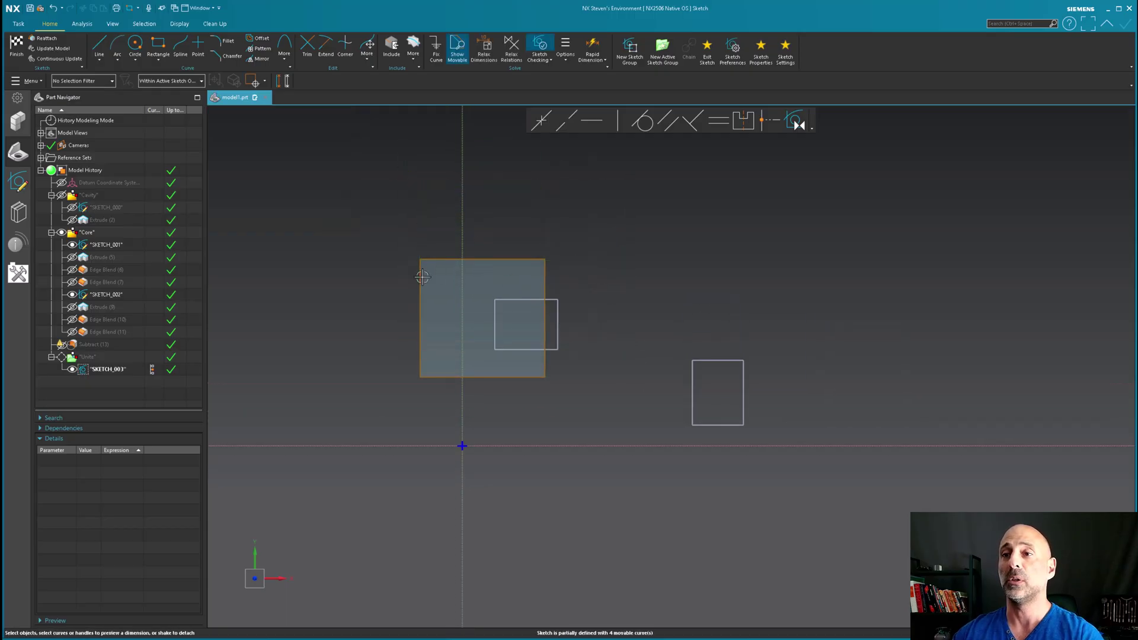
left_click_drag(402, 272, 392, 271)
left_click_drag(445, 244, 493, 211)
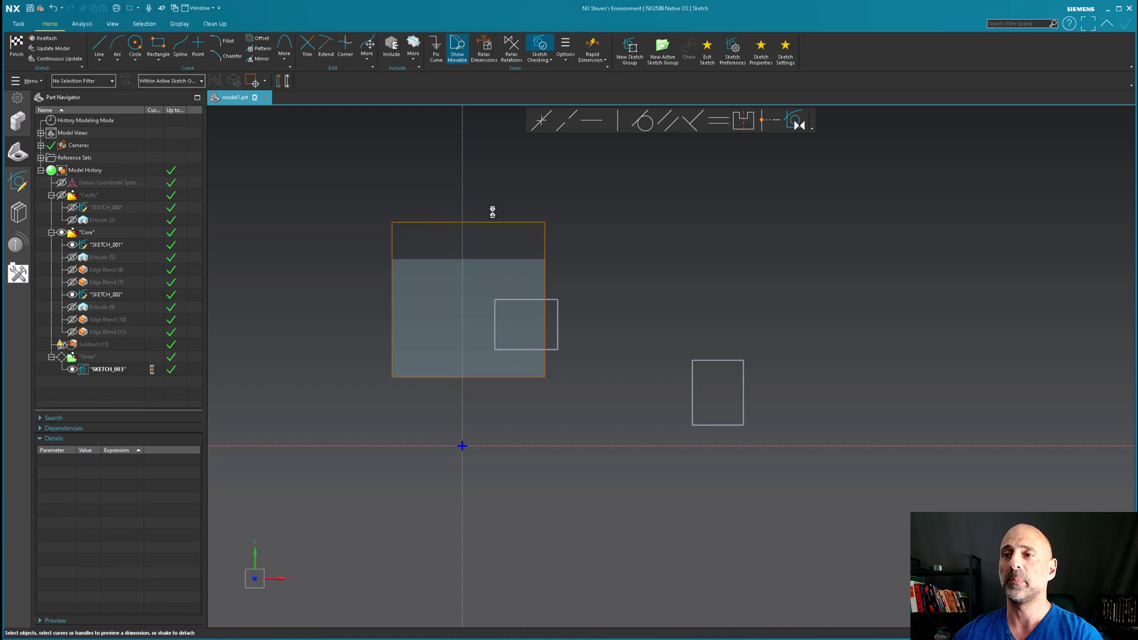
Step: Finish the rectangle sketch and extrude it downward as a separate solid with a start distance of 0 mm
left_click(16, 47)
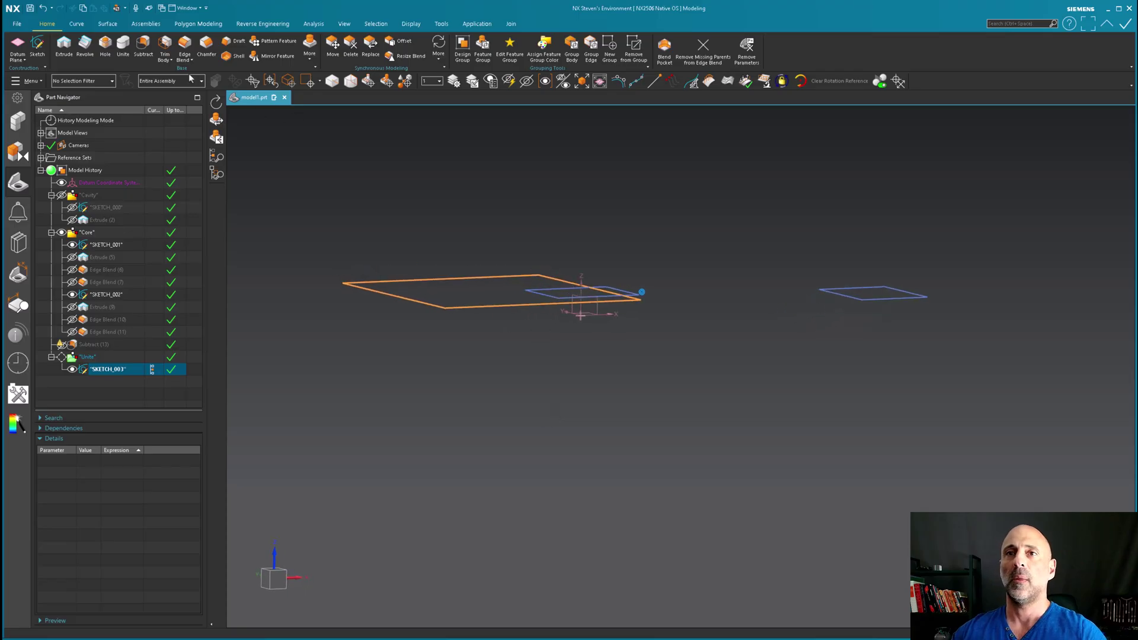
left_click(73, 52)
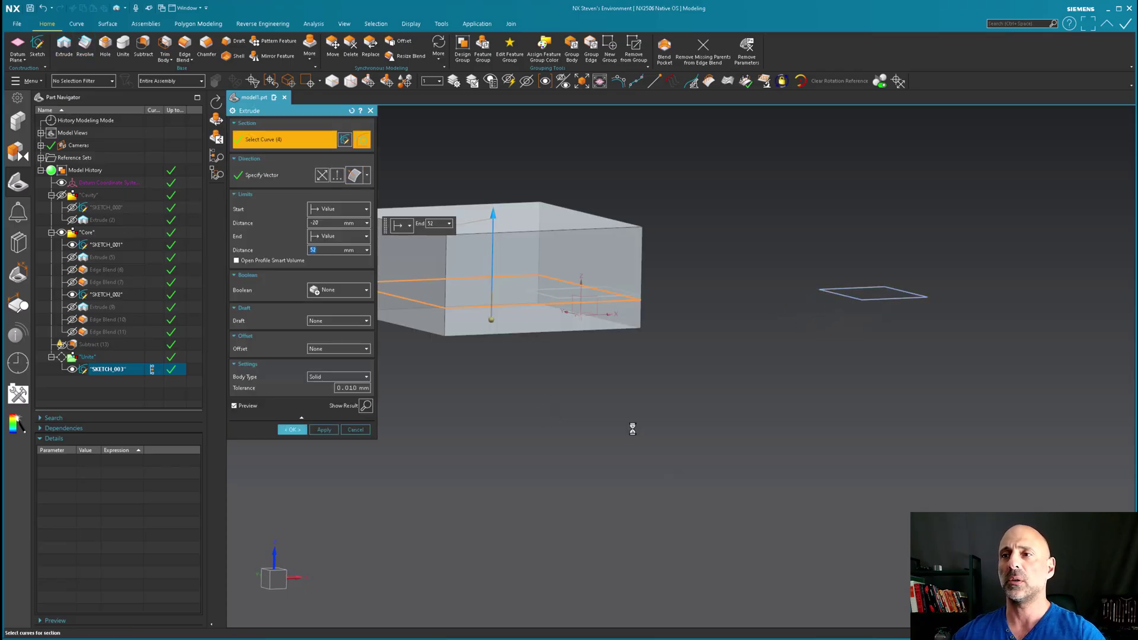
left_click(323, 177)
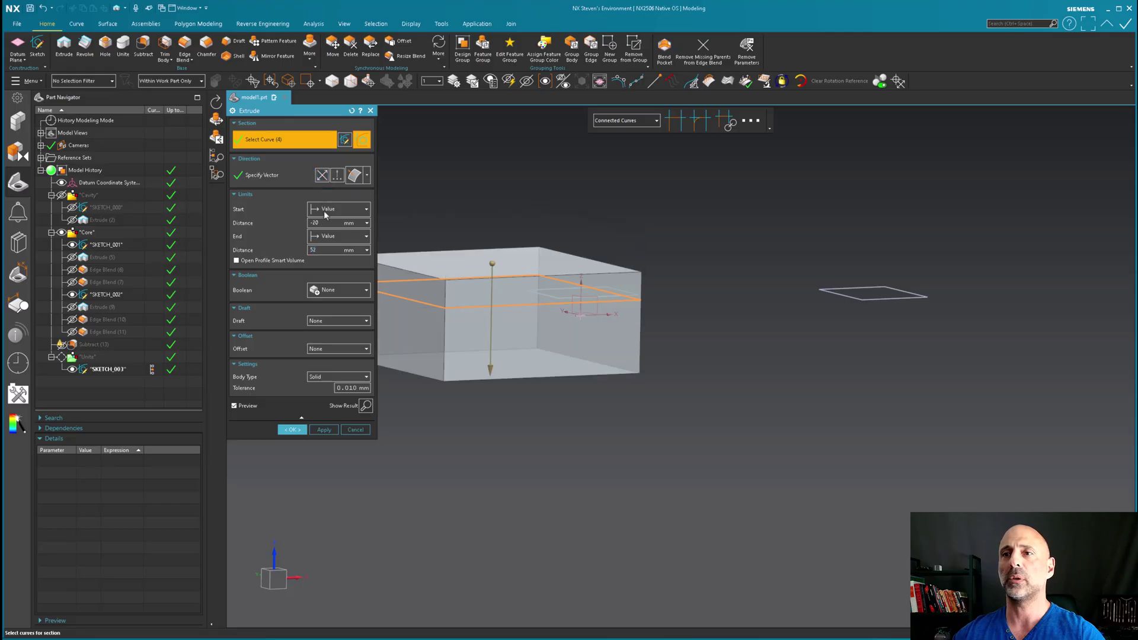
left_click(324, 224)
type("0")
key("Return")
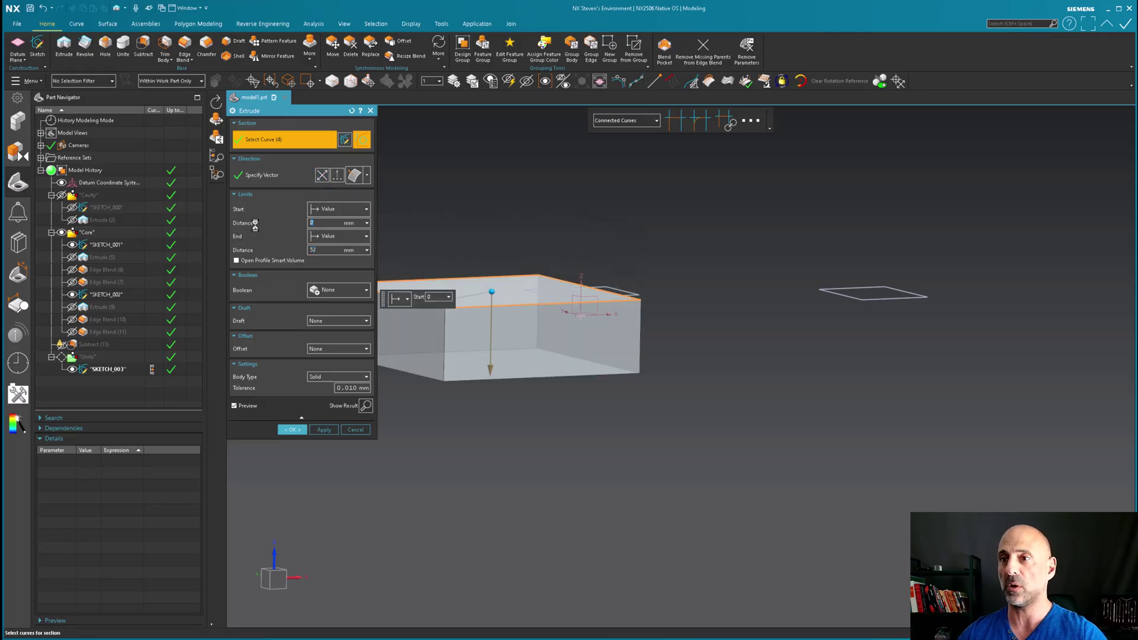
left_click(292, 430)
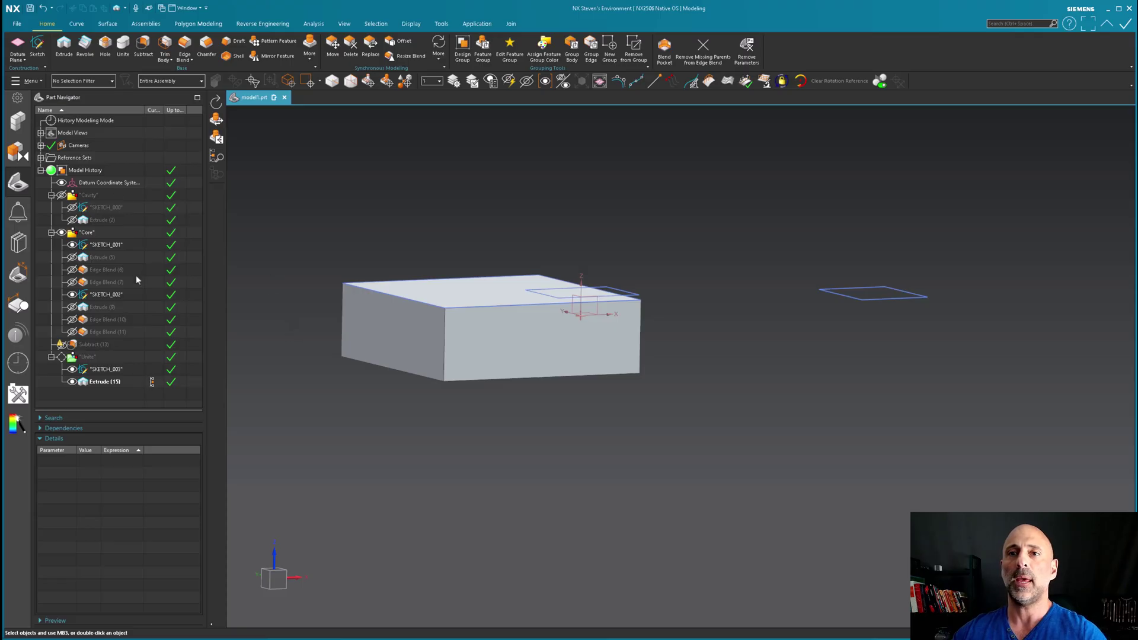
Step: Make the Unite group current, show the solid block, and move the Unite group ahead of the Core group in the model history
left_click(154, 360)
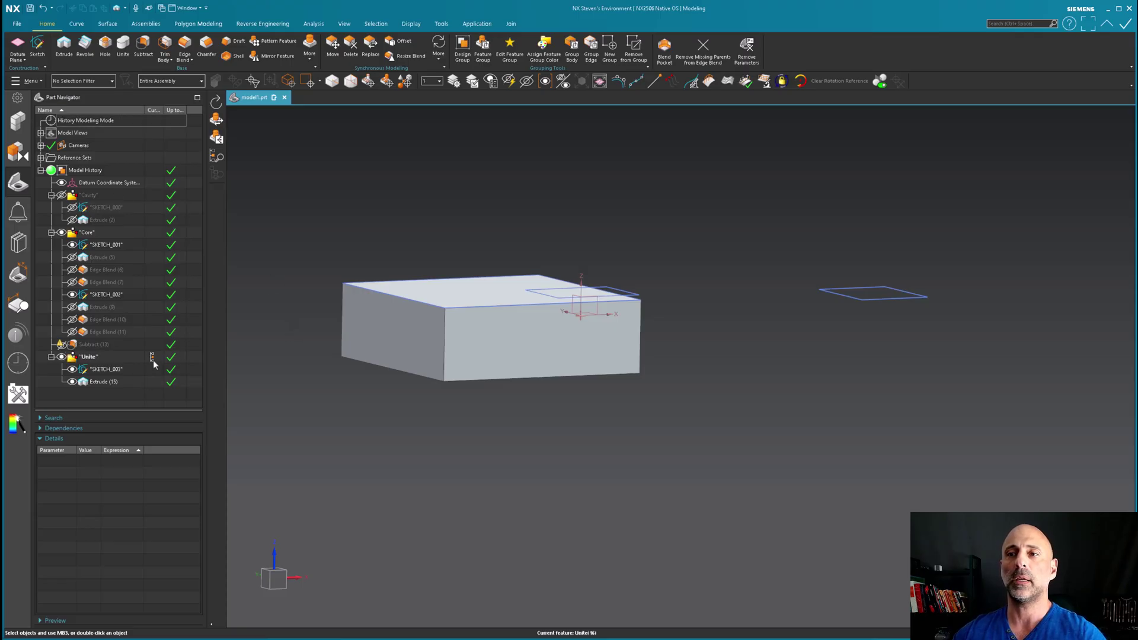
left_click(62, 345)
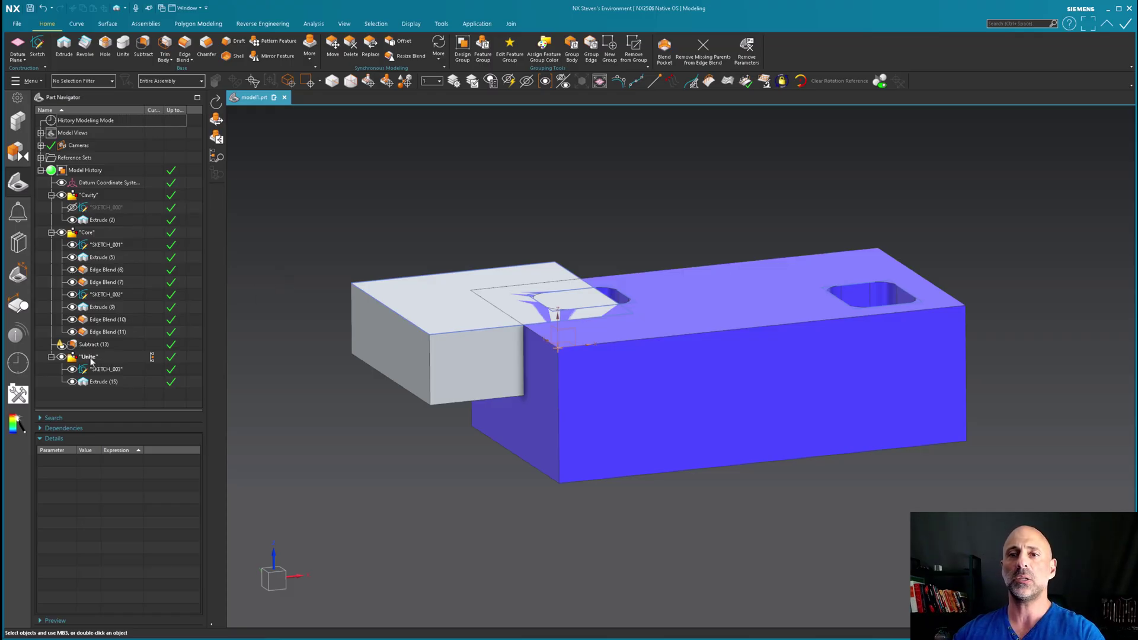
left_click_drag(91, 360, 71, 234)
left_click(505, 348)
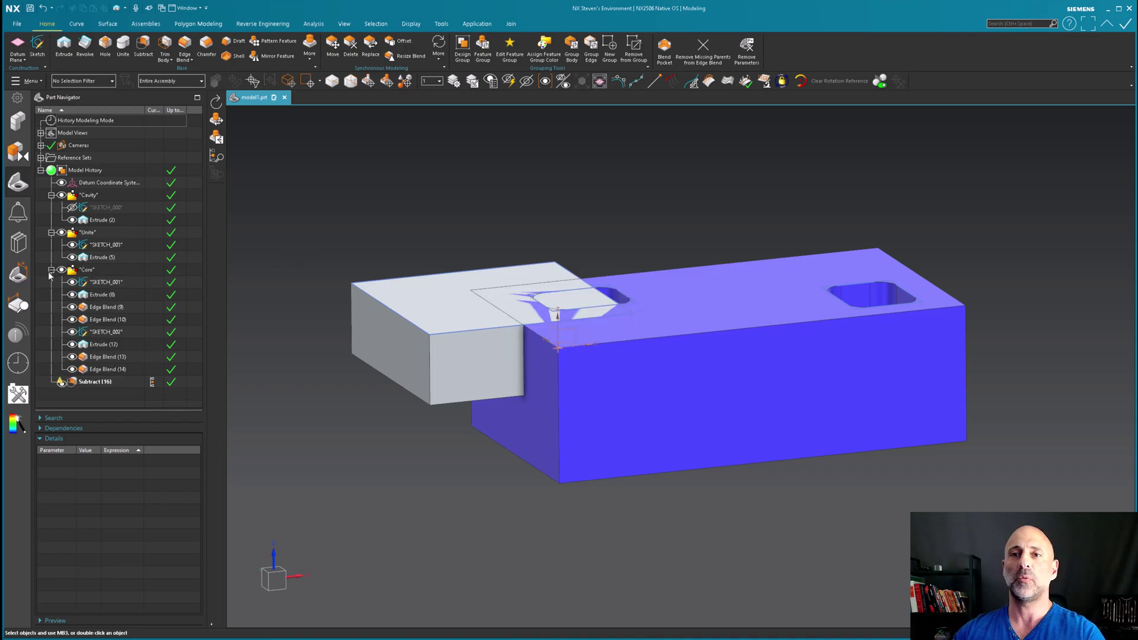
left_click(52, 271)
left_click(51, 271)
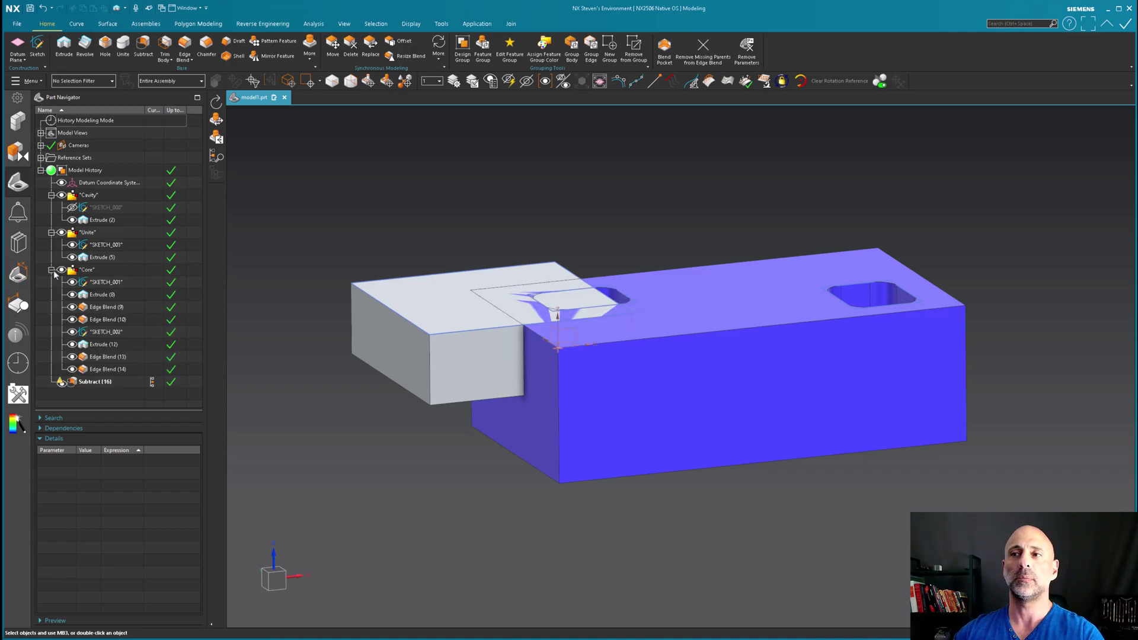
scroll(568, 290, "up", 2)
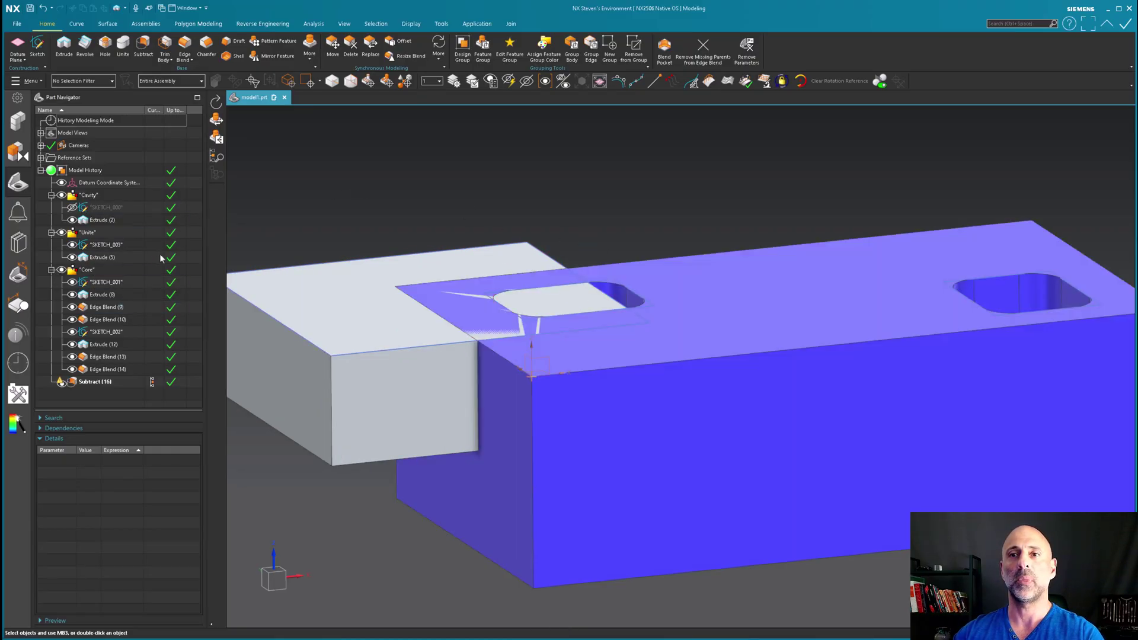
Step: Roll the history back to the Unite group and unite the large block with the group's body, selecting the whole group as the tool
left_click(157, 258)
left_click(153, 231)
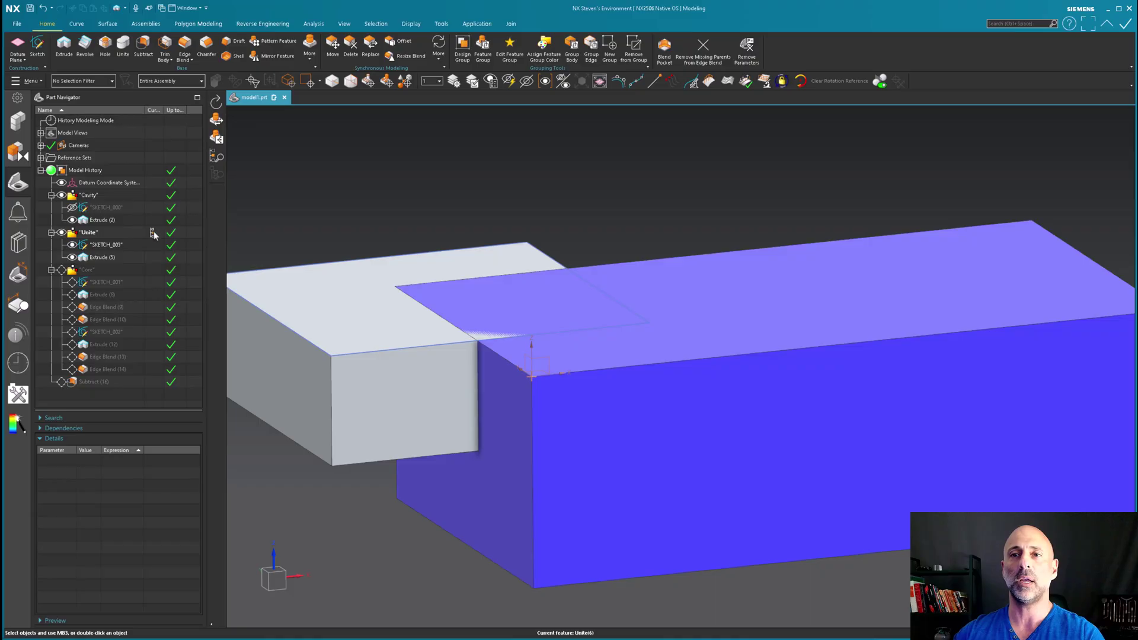
scroll(457, 198, "down", 2)
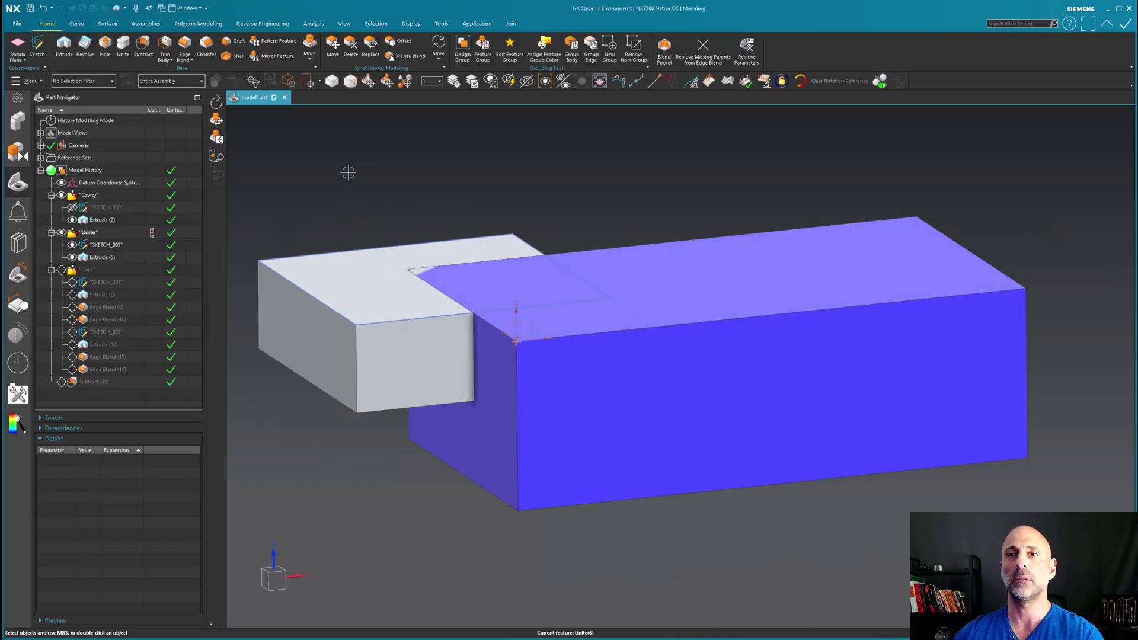
left_click(123, 47)
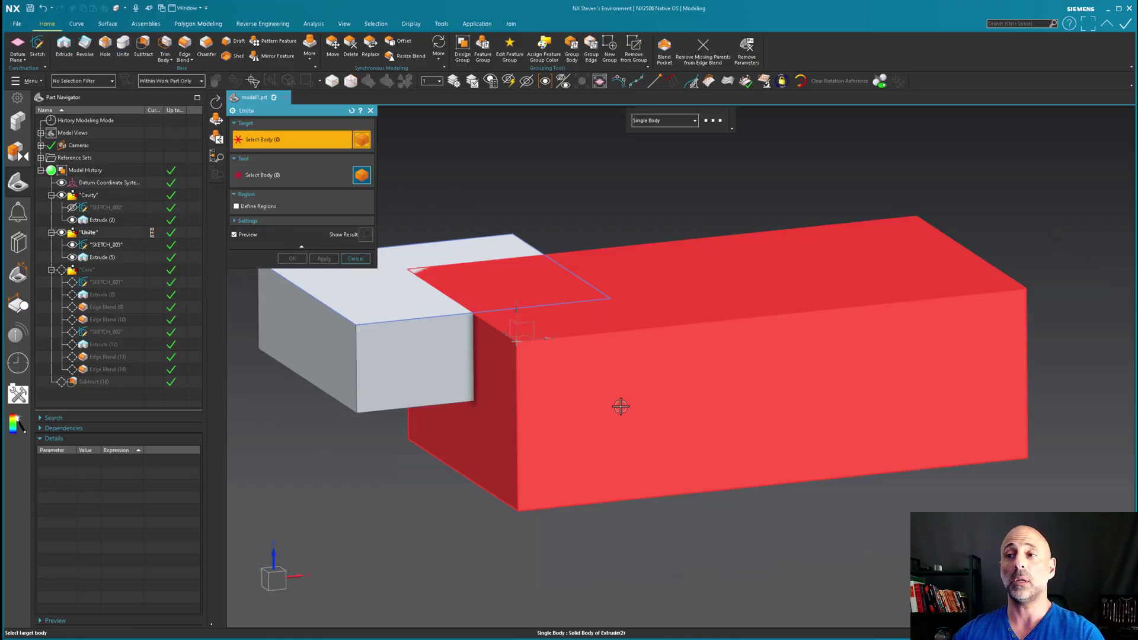
left_click(621, 406)
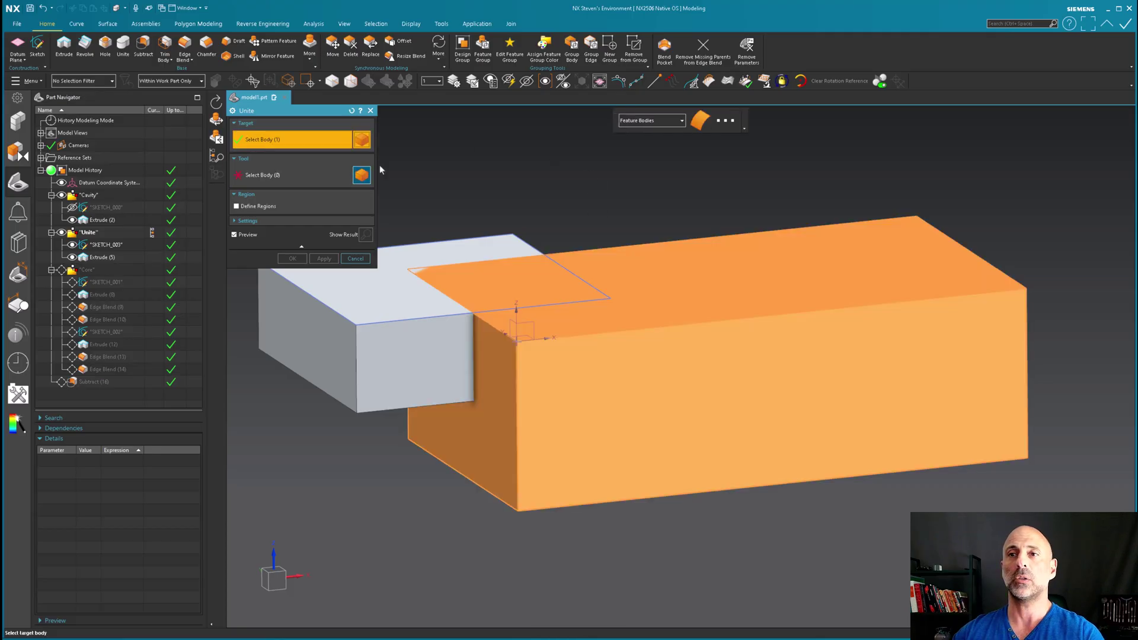
middle_click(511, 213)
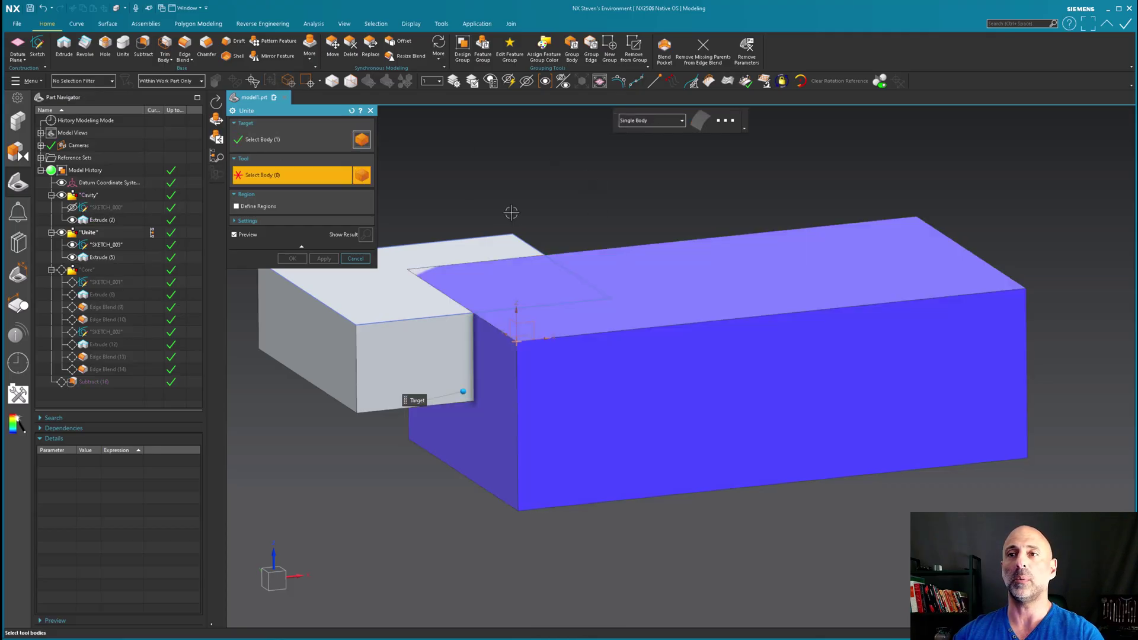
left_click(88, 234)
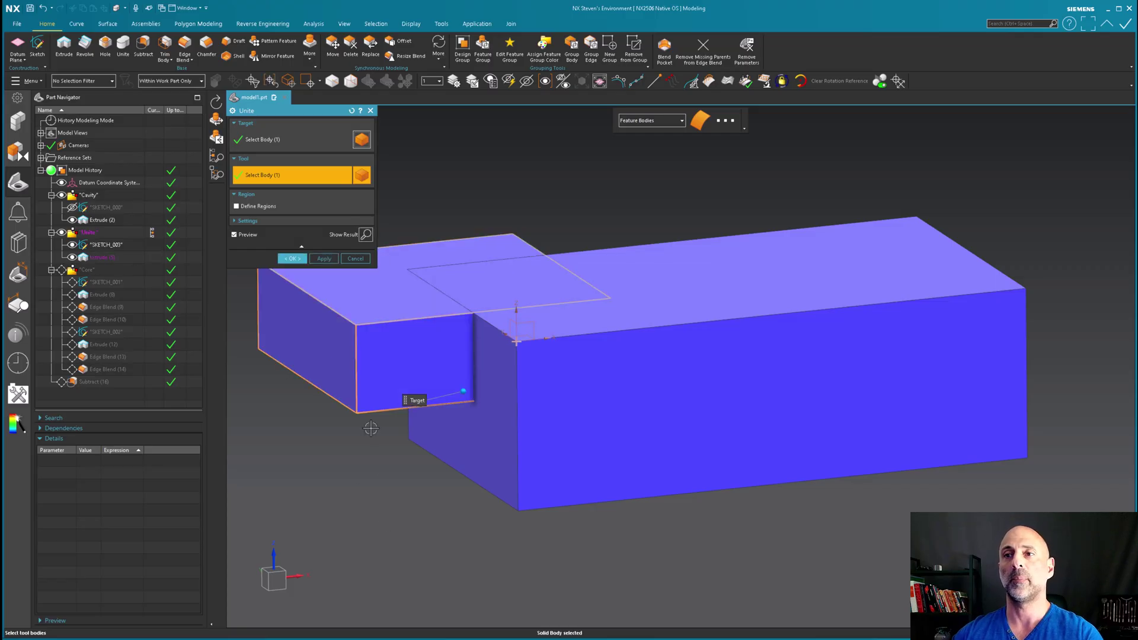
left_click(293, 260)
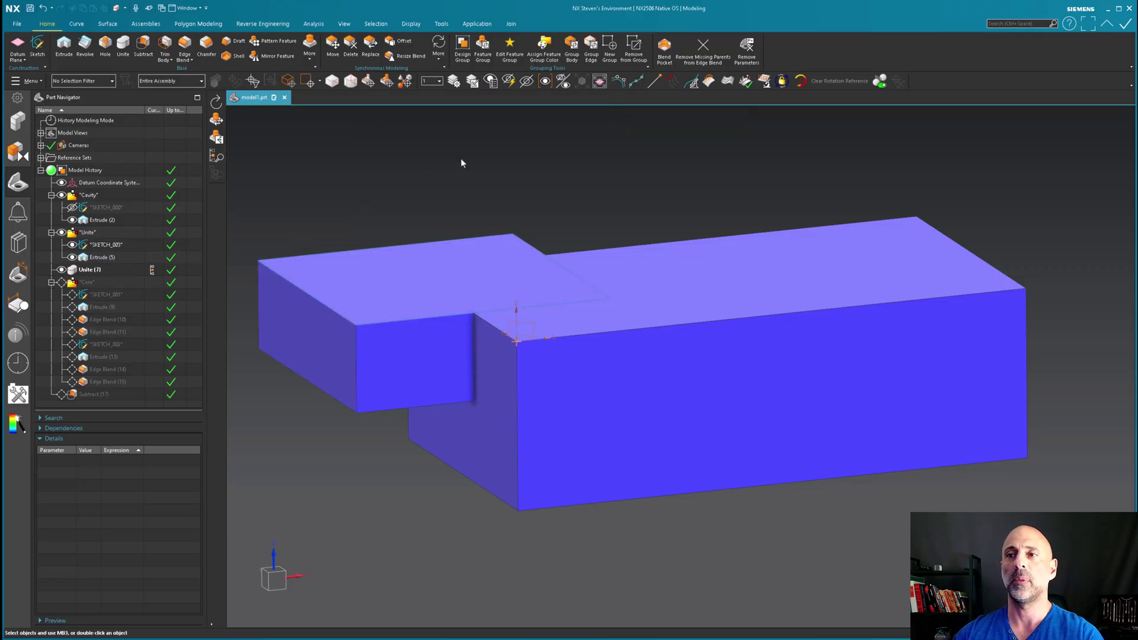
Step: Roll the history forward to the Subtract feature and inspect the united block and both pockets from above
left_click(162, 393)
middle_click_drag(534, 333, 590, 369)
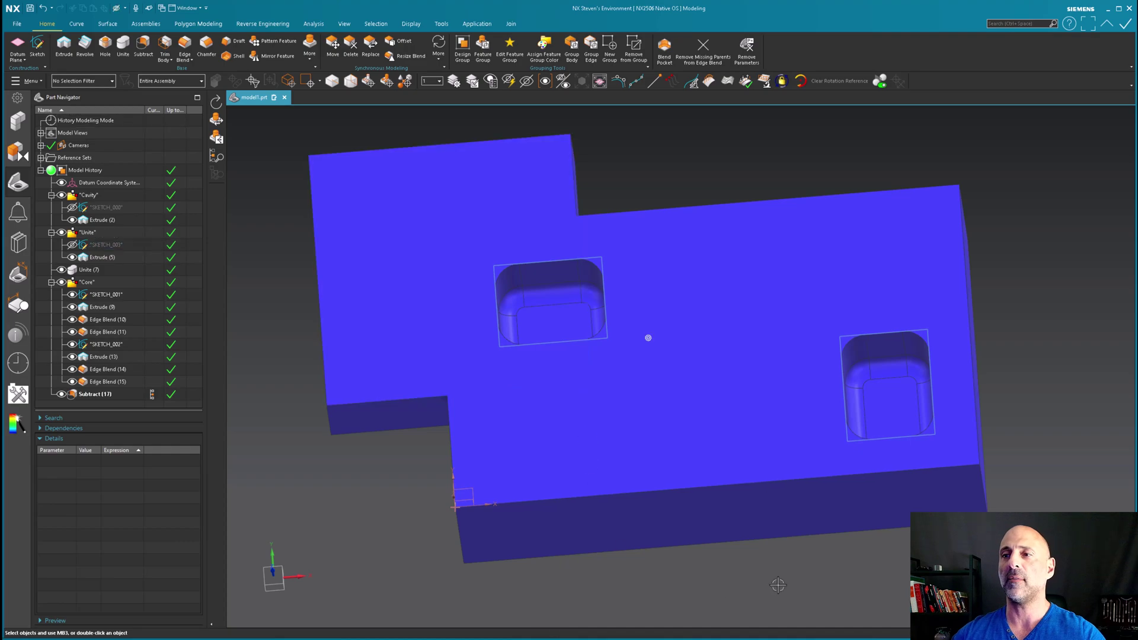
middle_click_drag(778, 585, 749, 483)
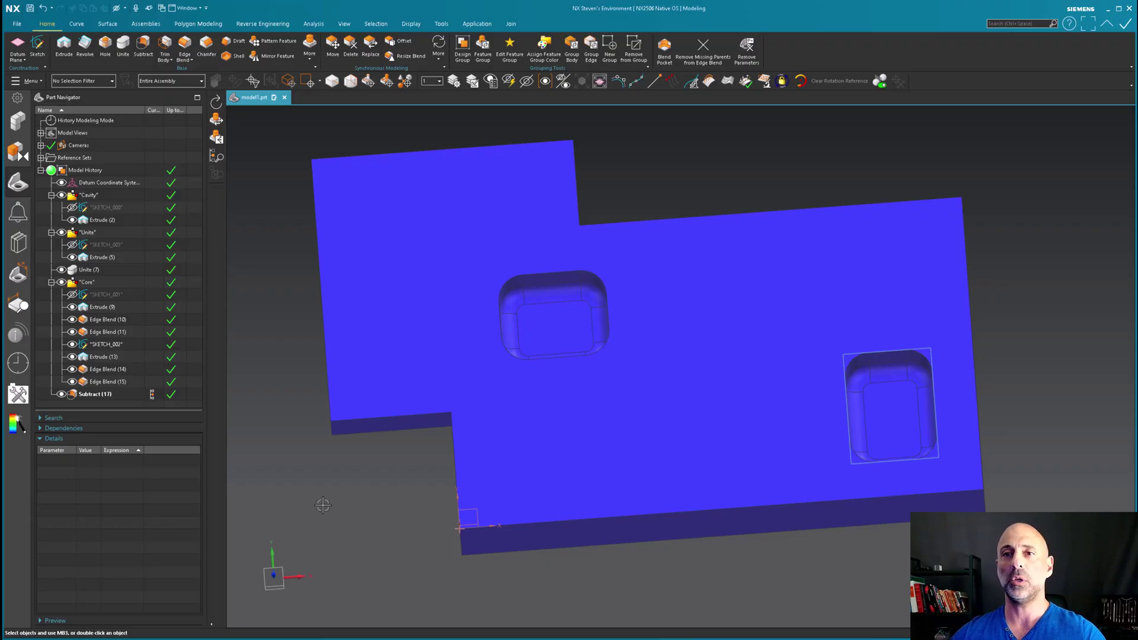
Step: Paste a copy of the Unite group's sketch after its extrude, and move the copied rectangle over the block's diagonally opposite corner
left_click(151, 257)
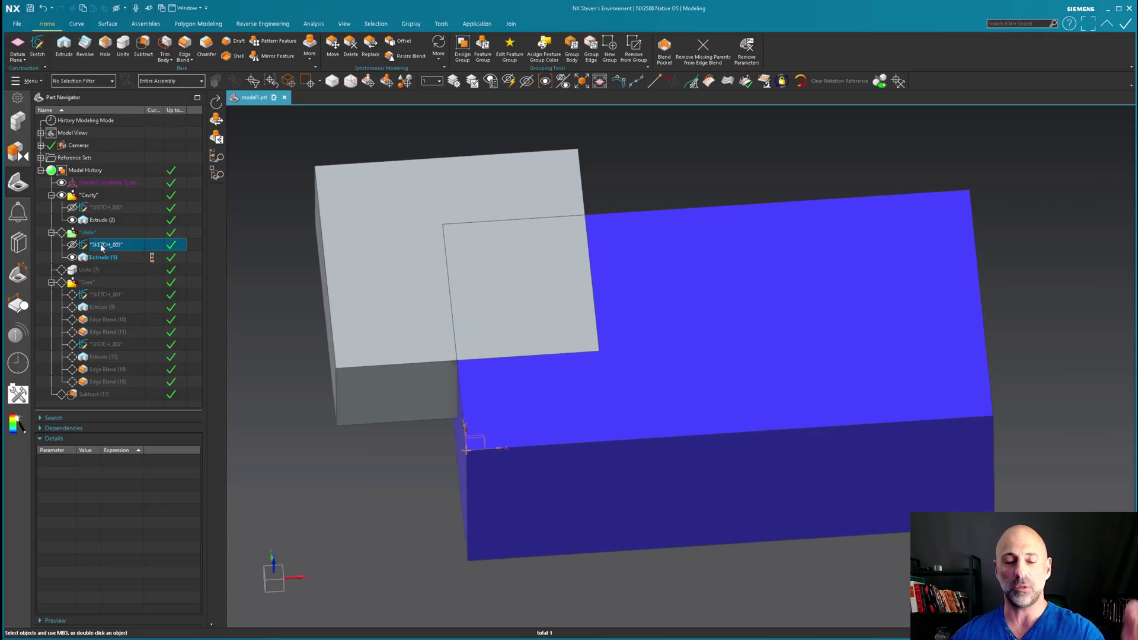
key("ctrl+v")
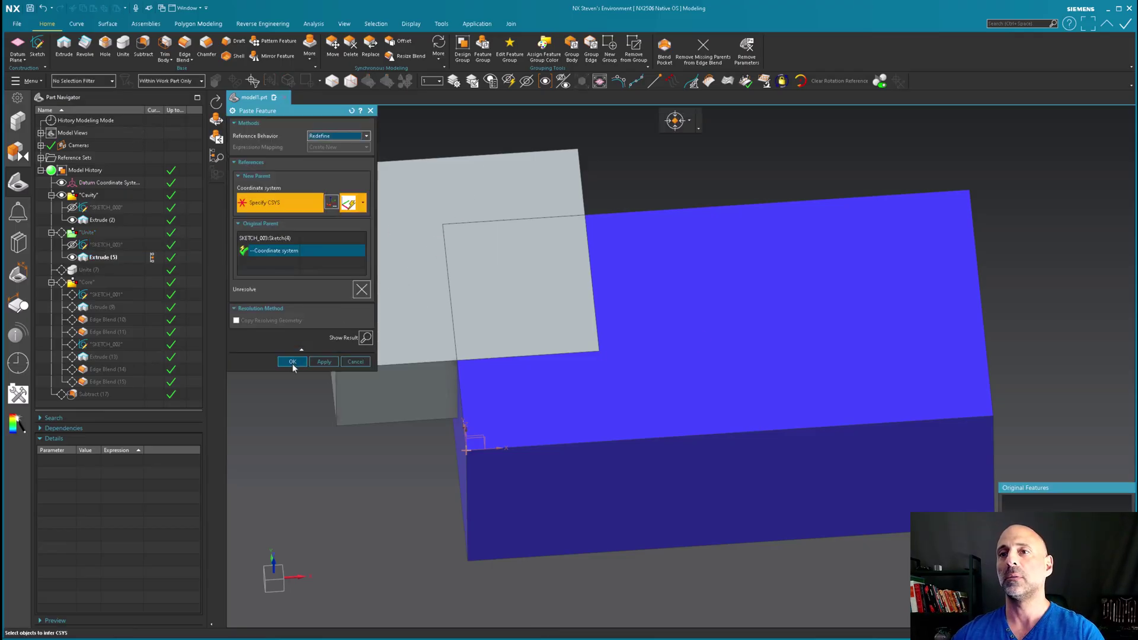
left_click(292, 363)
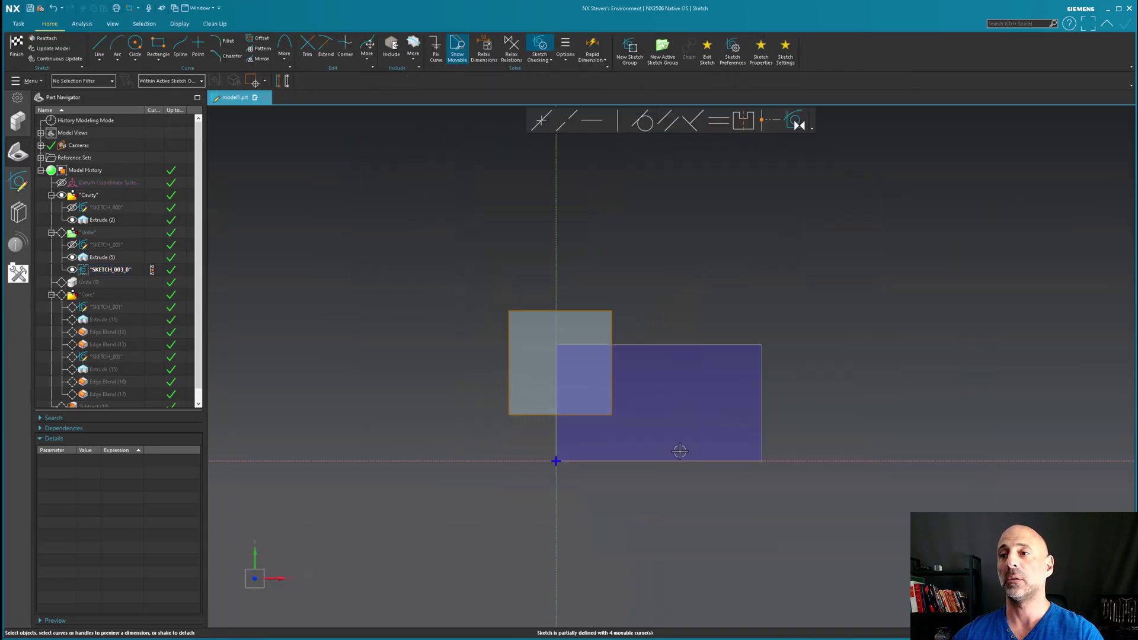
left_click_drag(483, 291, 633, 425)
left_click_drag(613, 386, 791, 478)
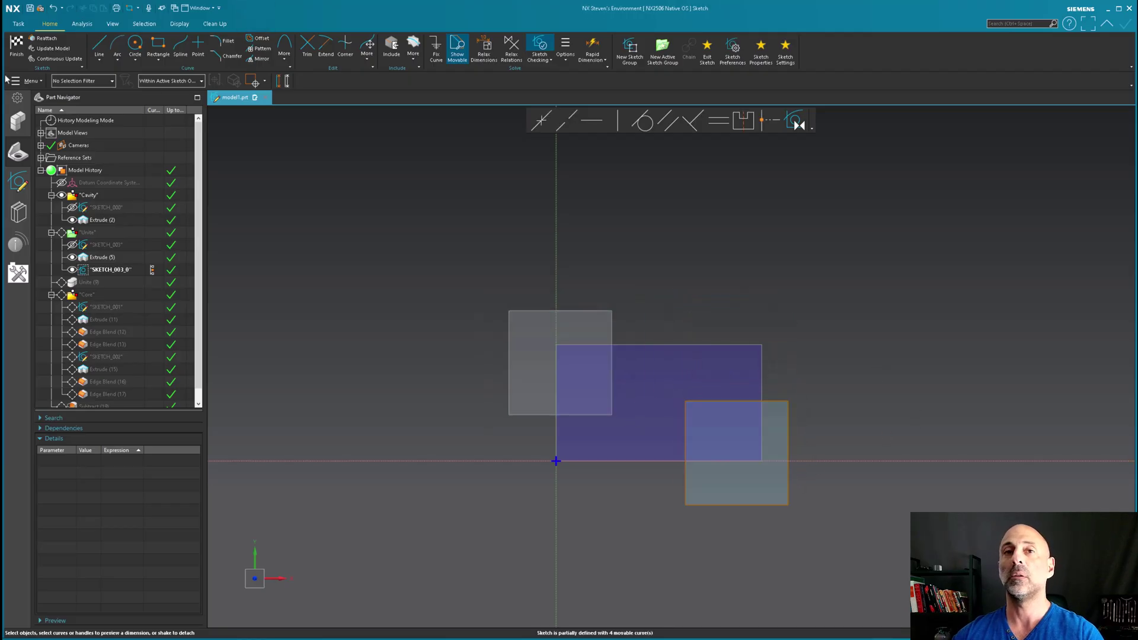
left_click(16, 48)
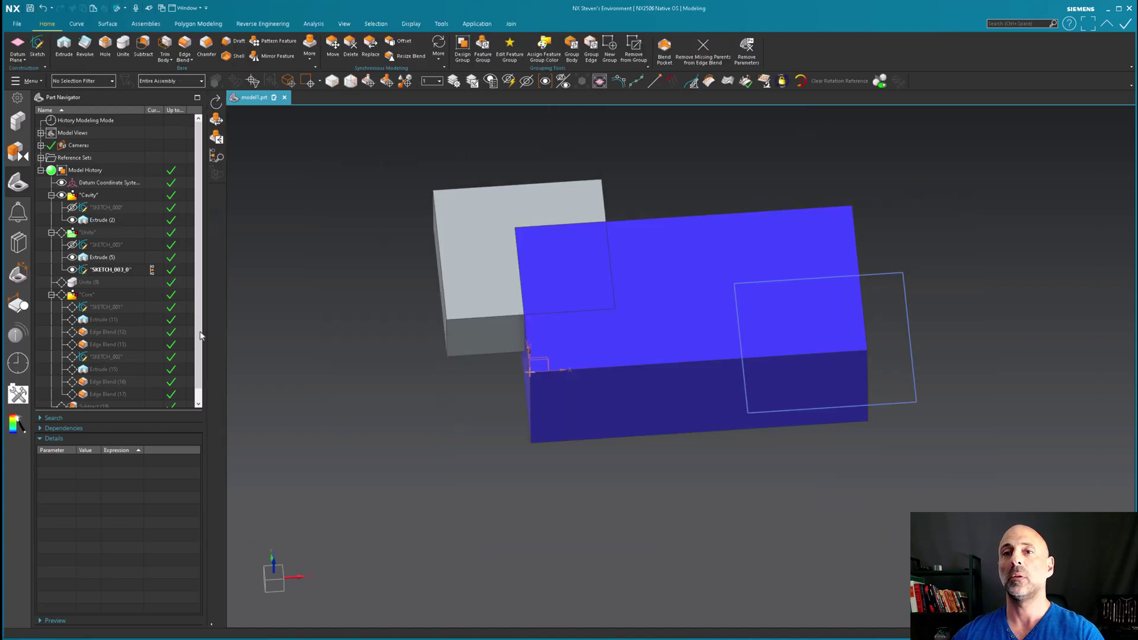
Step: Extrude the copied rectangle downward from 0 mm as a separate solid without a Boolean
left_click(66, 51)
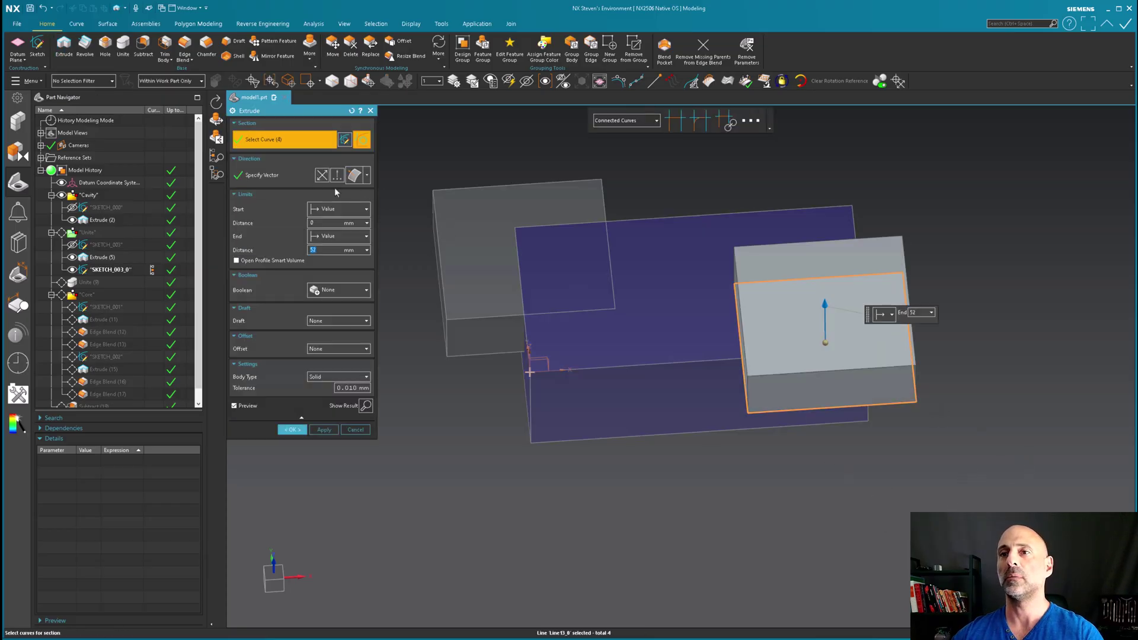
left_click(324, 178)
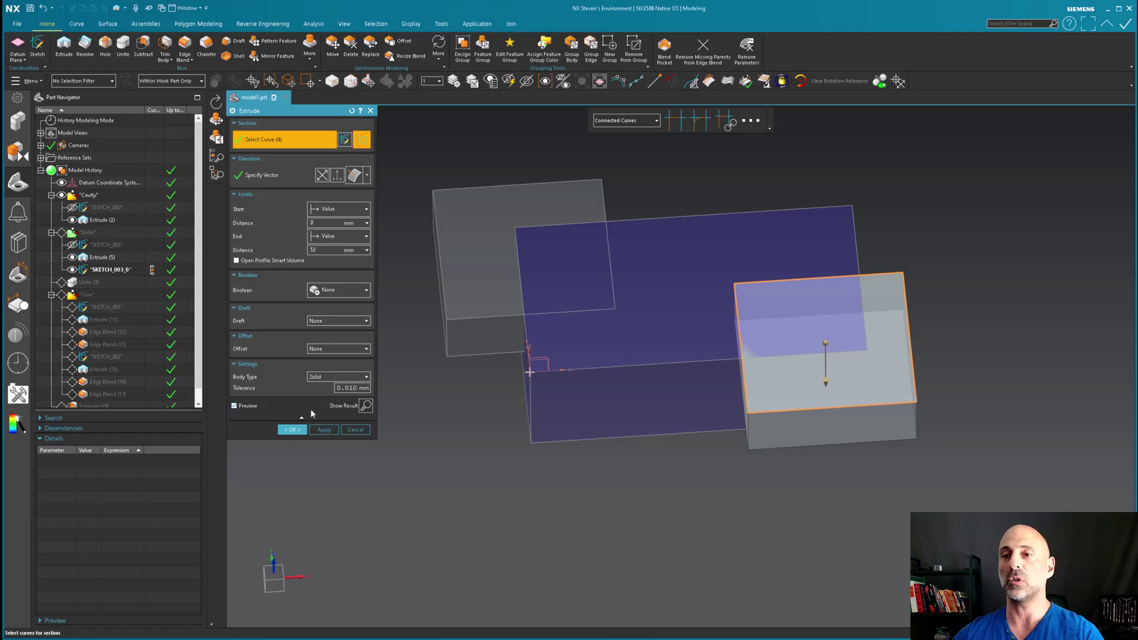
left_click(293, 429)
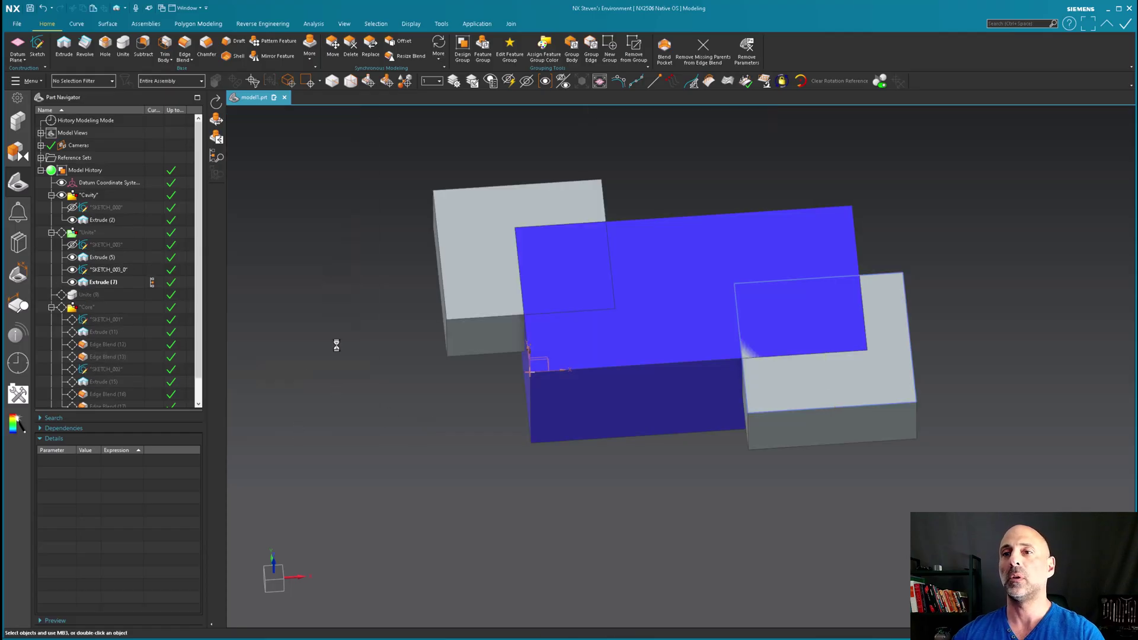
Step: Roll the history forward through the Unite and Subtract features, closing the update report
left_click(151, 295)
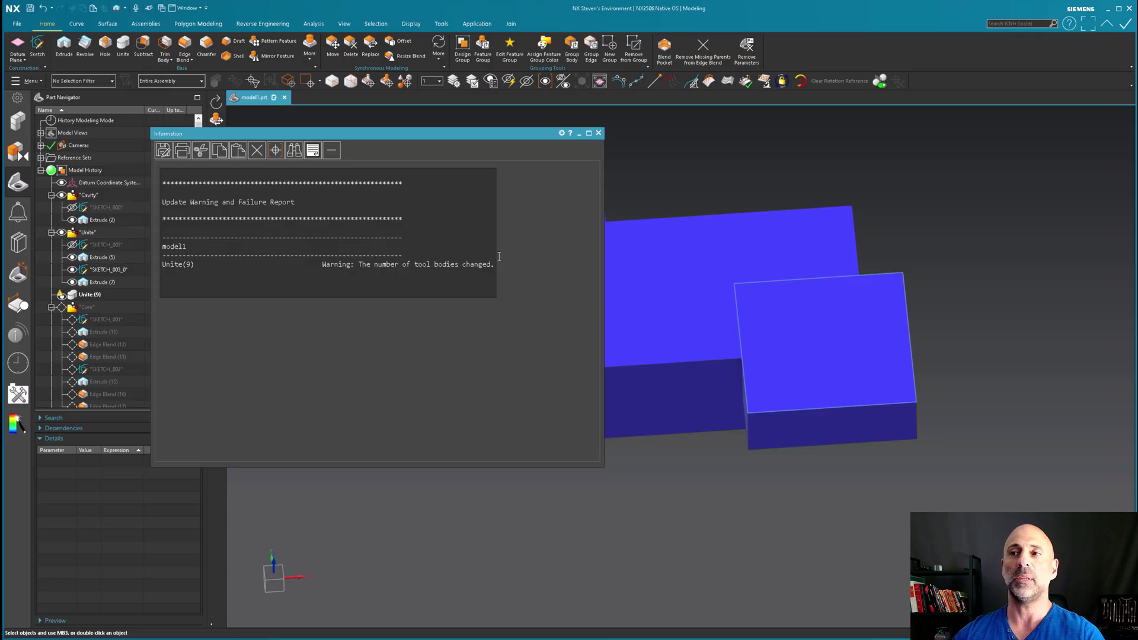
left_click(599, 133)
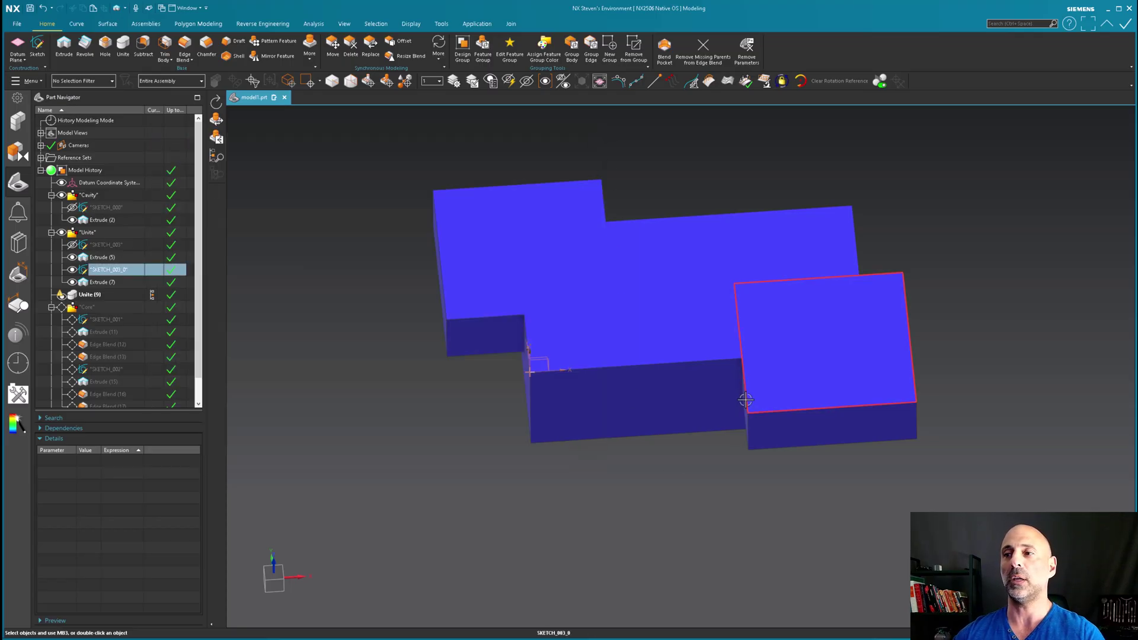
scroll(137, 374, "down", 1)
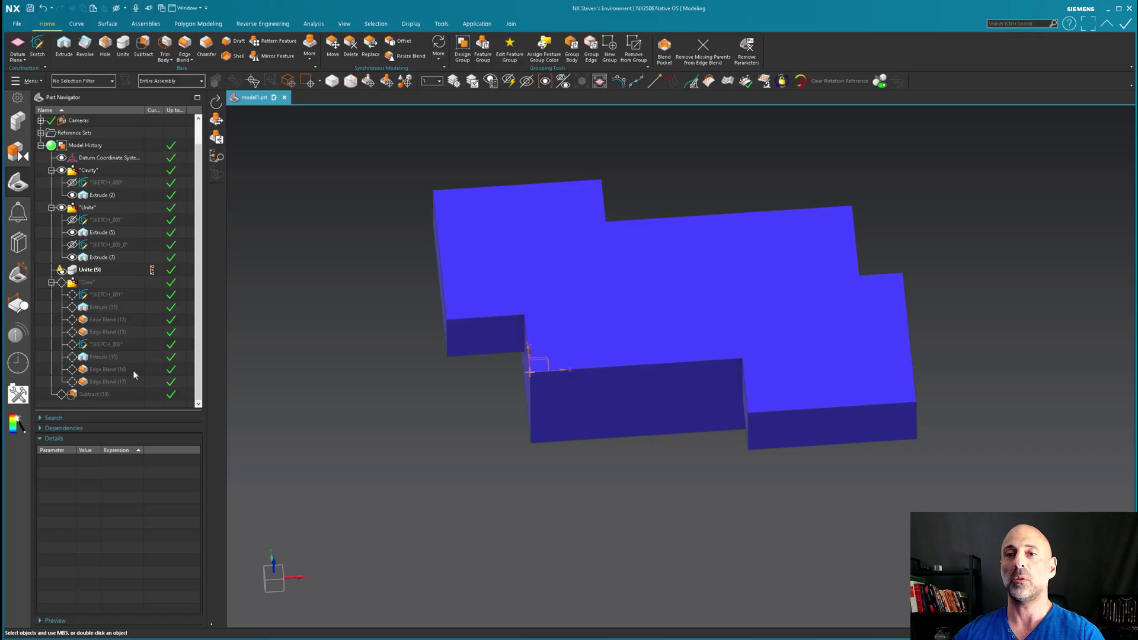
left_click(156, 396)
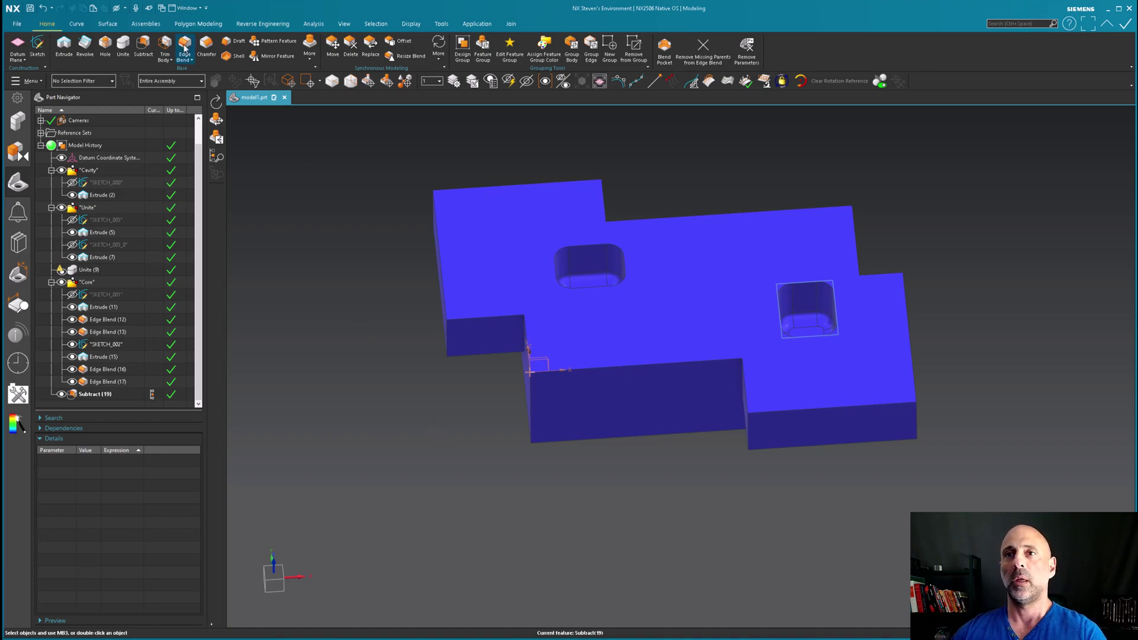
Step: Start an Edge Blend and select the Unite feature's edges using the Feature Intersection Edges selection rule
left_click(183, 49)
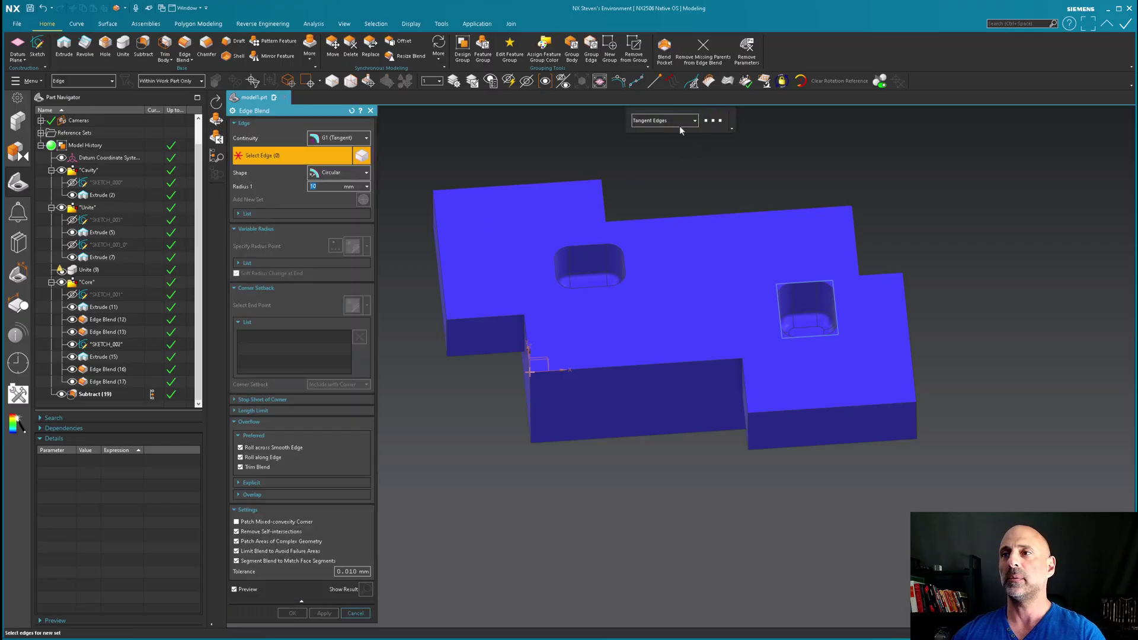
left_click(669, 121)
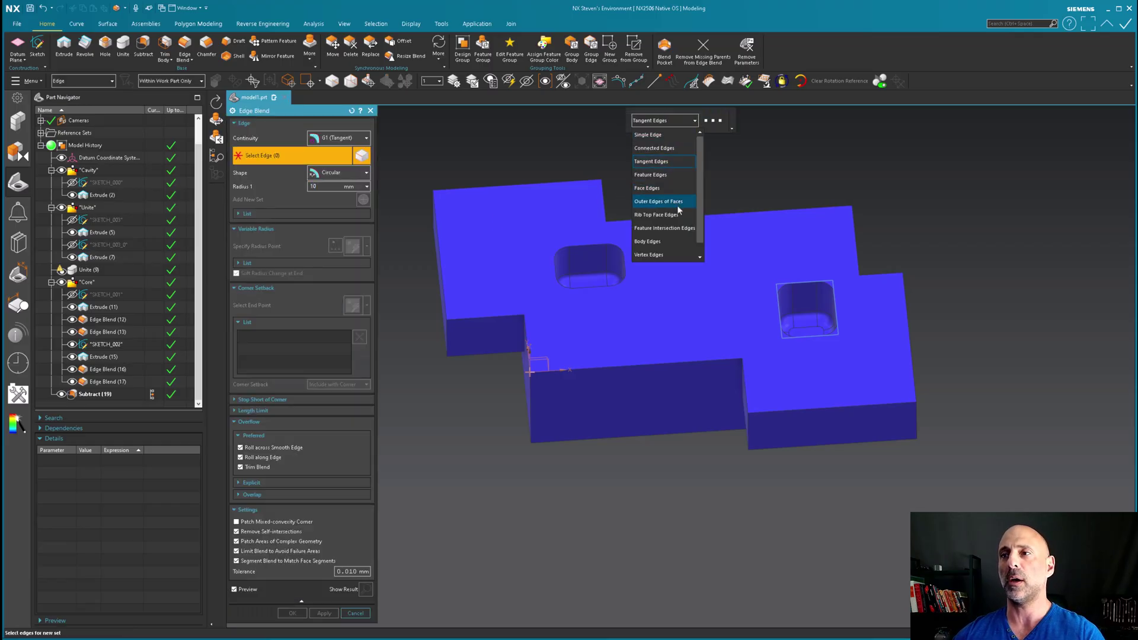
left_click(673, 229)
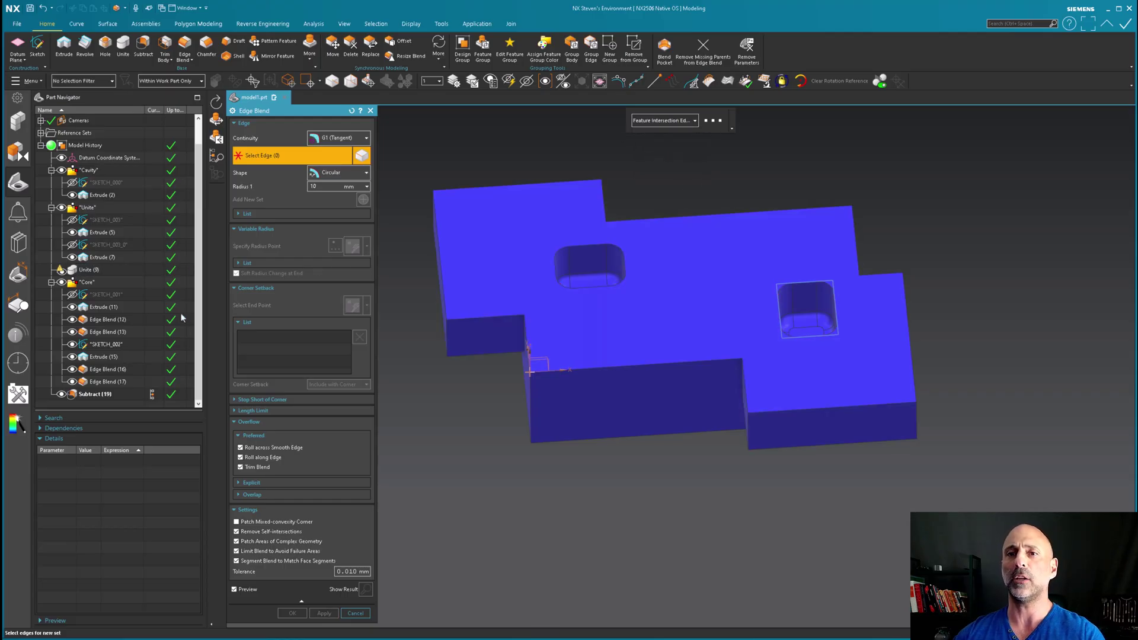
left_click(86, 270)
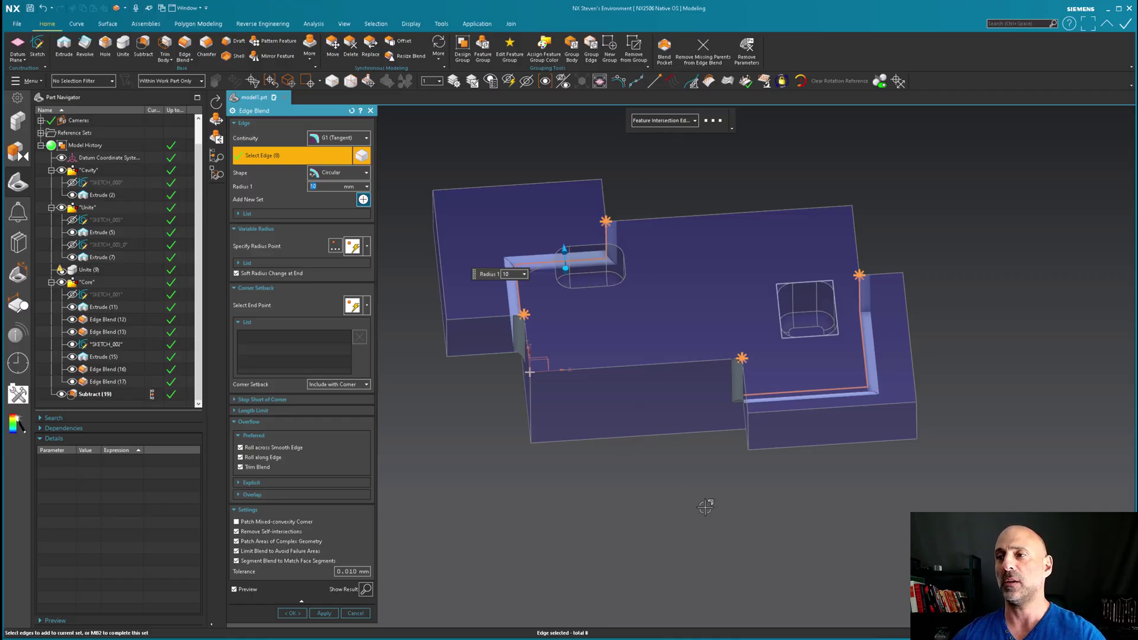
Step: Set the edge blend radius to 23 mm and create the blend along the united bodies' intersection edges
middle_click_drag(706, 507, 561, 485)
type("23")
key("Return")
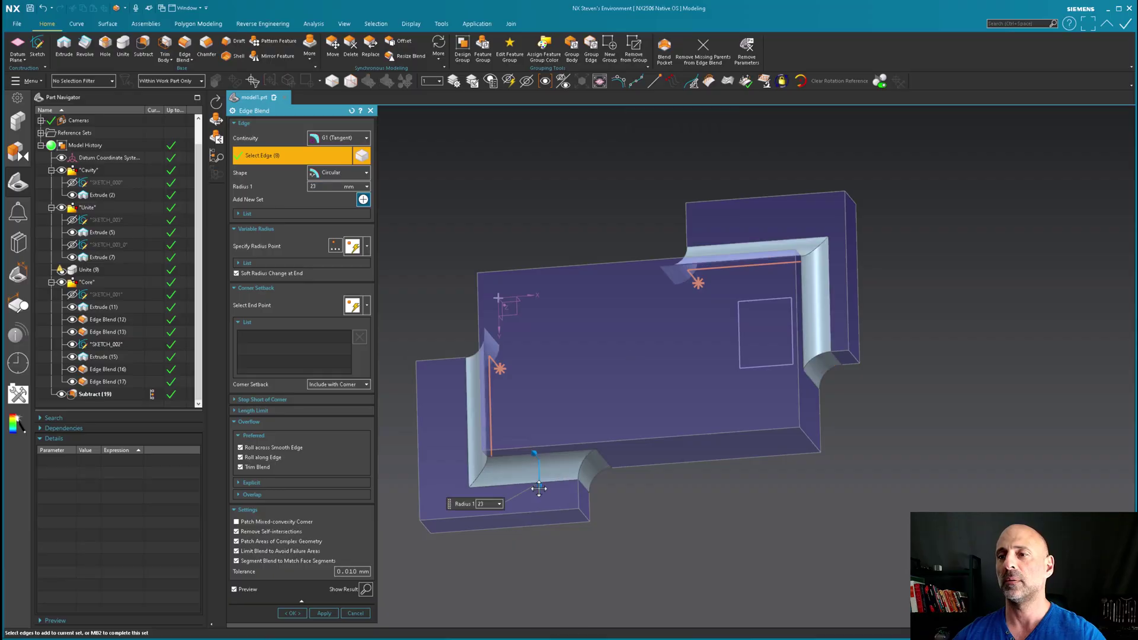
middle_click(791, 499)
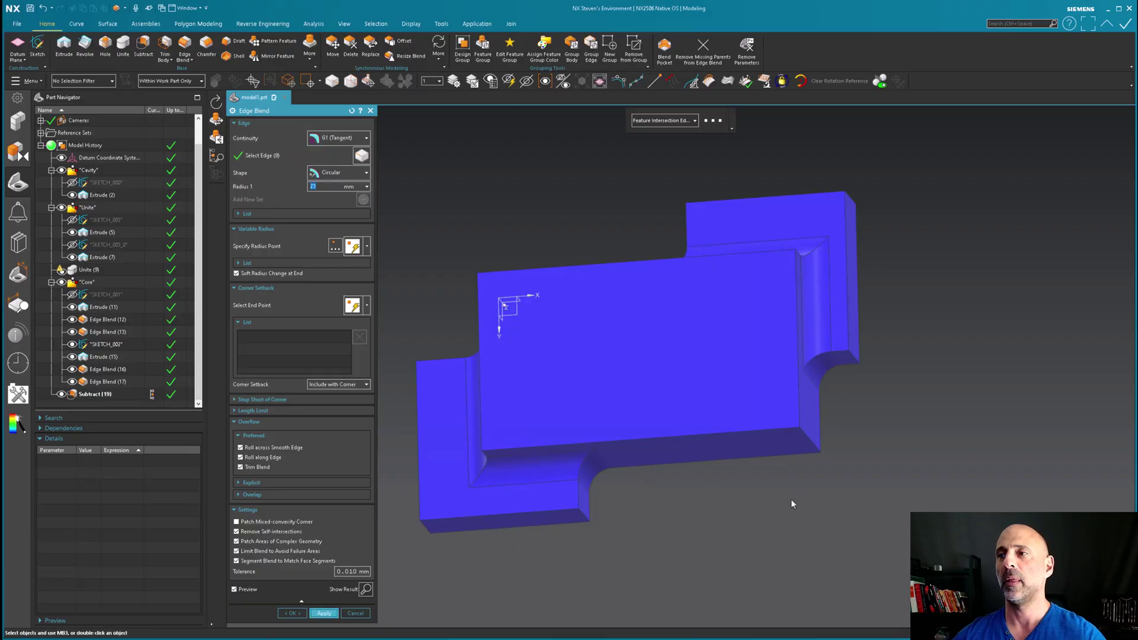
middle_click(791, 499)
middle_click_drag(791, 499, 791, 503)
middle_click(791, 499)
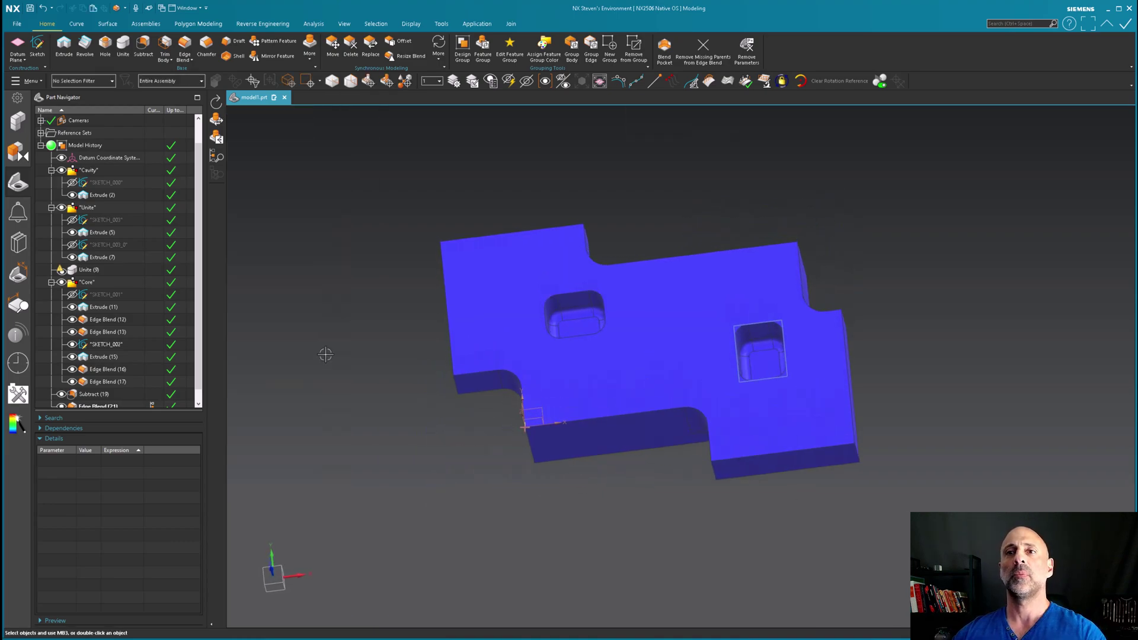
Step: Make the Unite group's second extrude the current feature and paste copies of its sketch and extrude after it
double_click(155, 257)
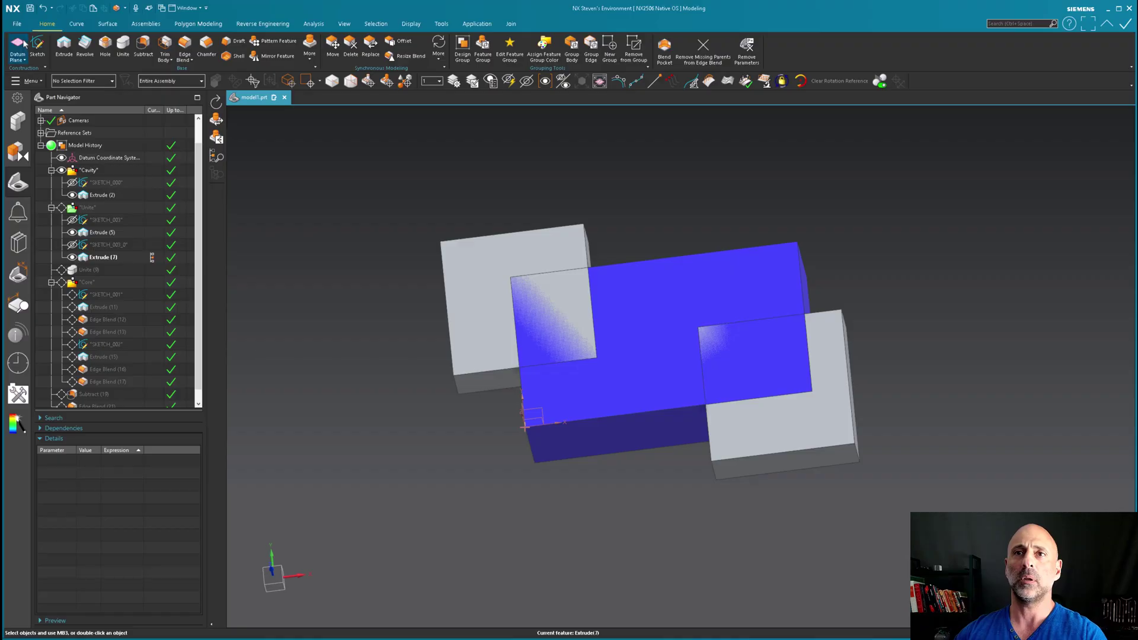
left_click(100, 256)
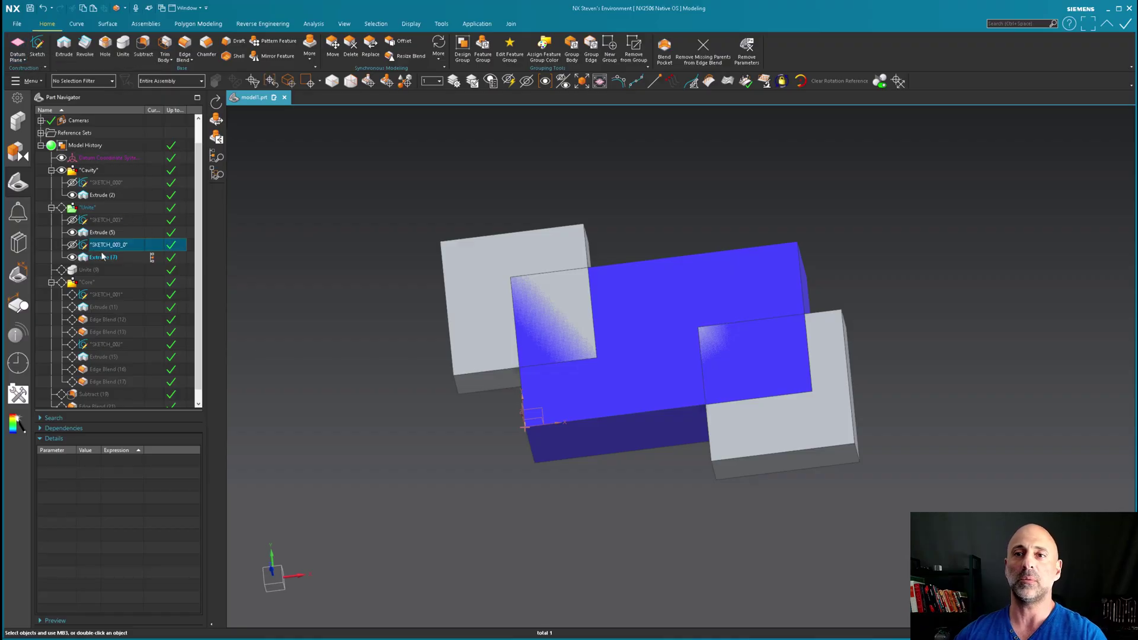
key("Escape")
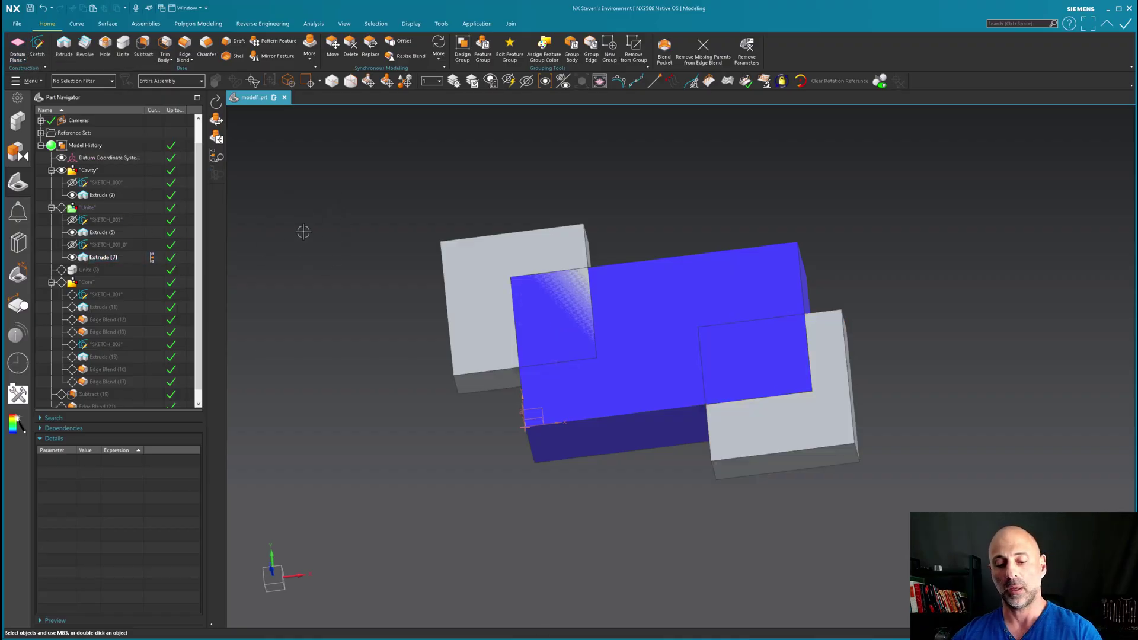
key("ctrl+v")
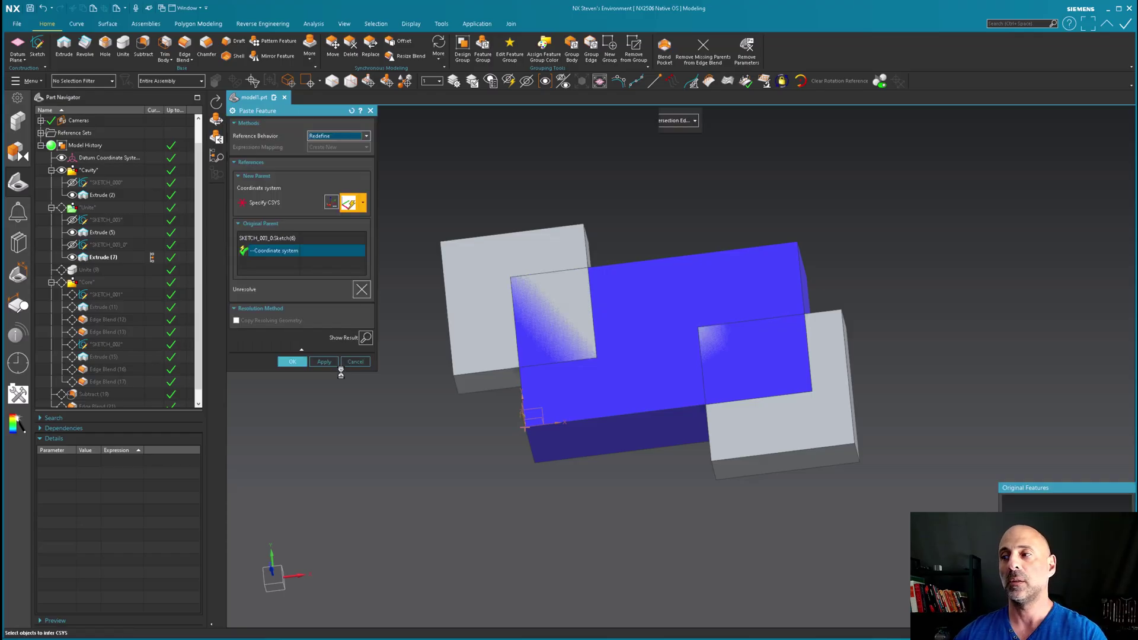
left_click(291, 362)
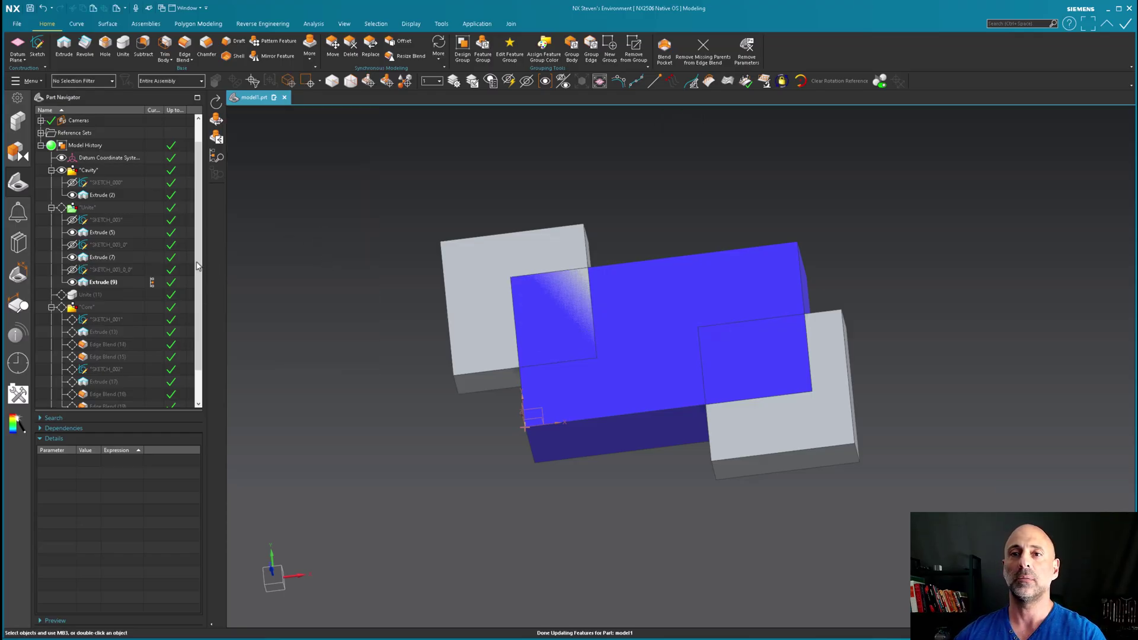
Step: Edit the newly pasted sketch to move its rectangle over the block's long edge between the two corner bodies, and finish the sketch
double_click(110, 270)
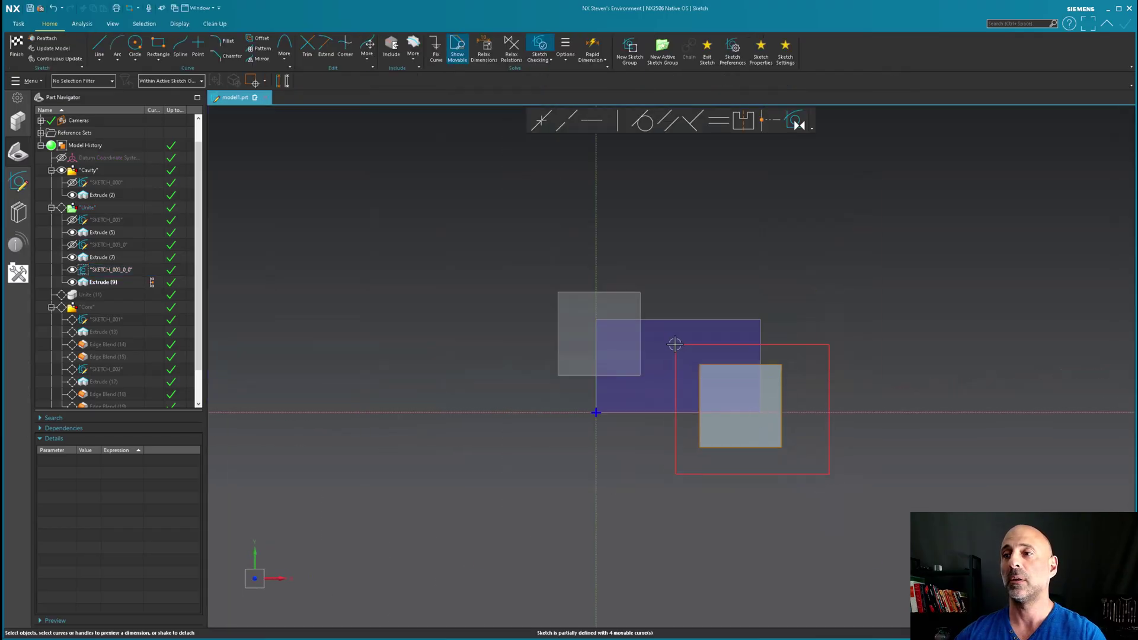
mouse_move(715, 365)
left_mouse_down()
mouse_move(693, 282)
mouse_move(690, 307)
left_mouse_up()
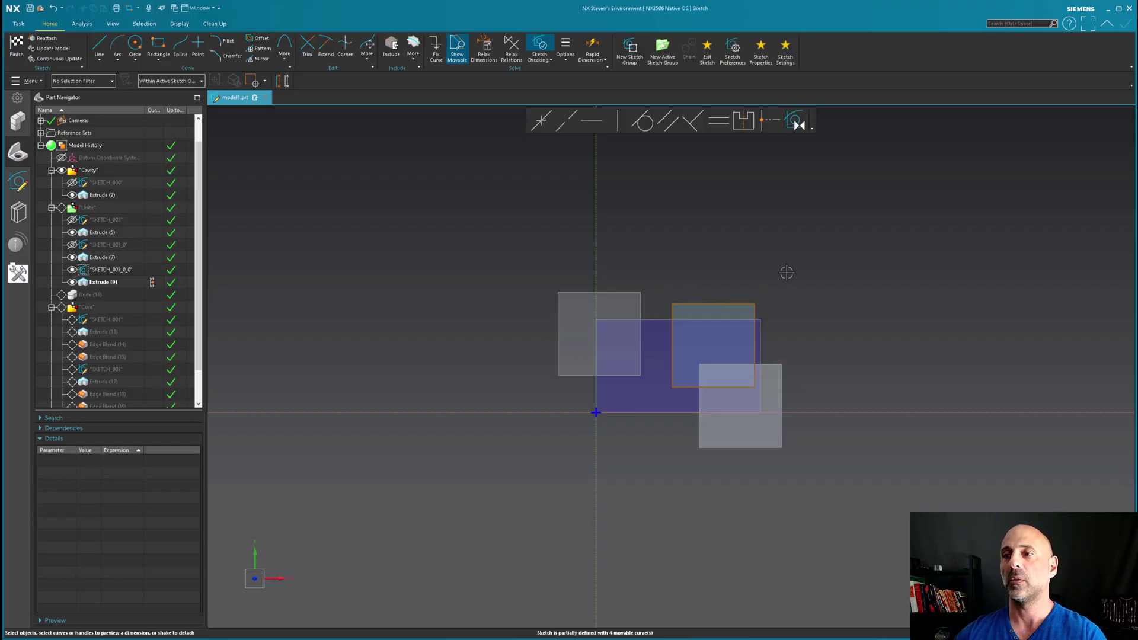
left_click(17, 48)
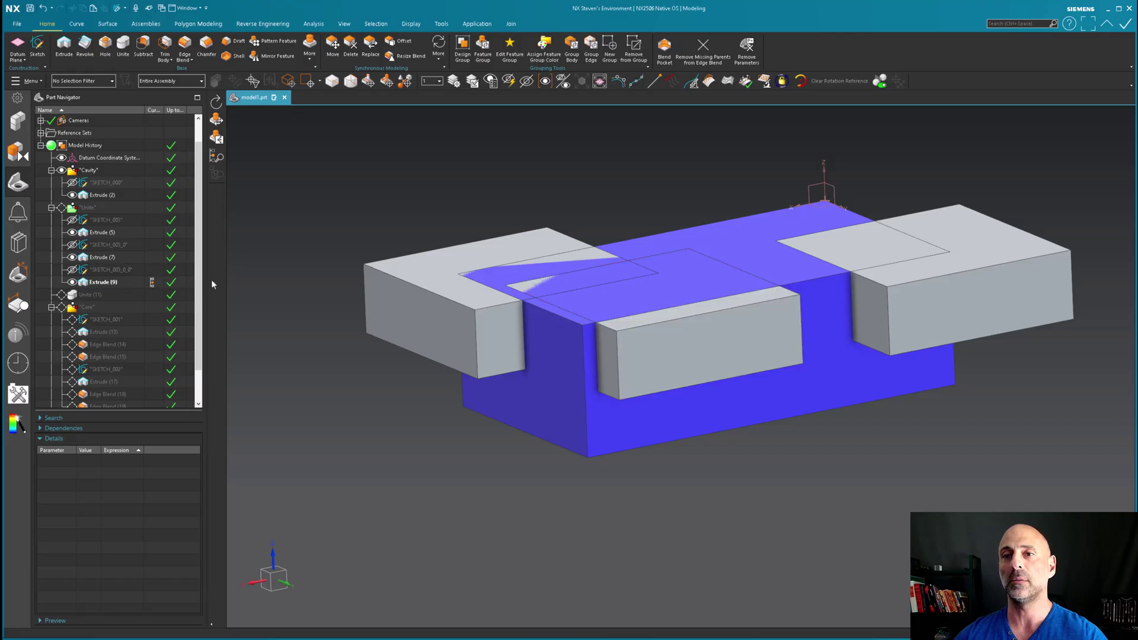
Step: Roll the history forward through the Unite, Subtract and Edge Blend features, dismissing the update report
left_click(156, 294)
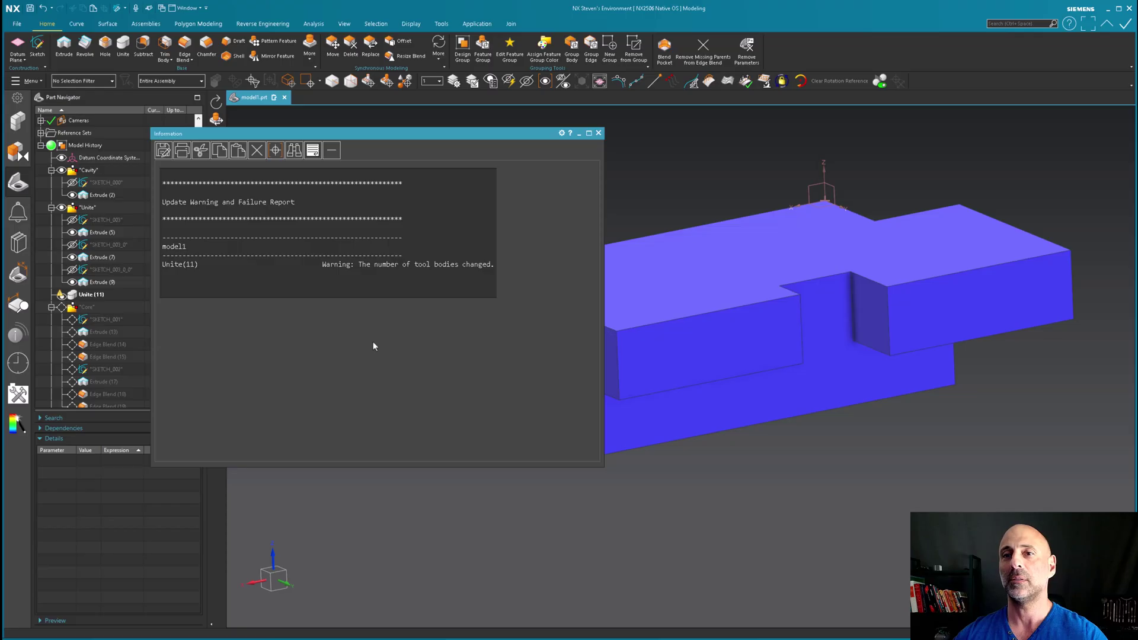
key("Escape")
scroll(526, 268, "up", 3)
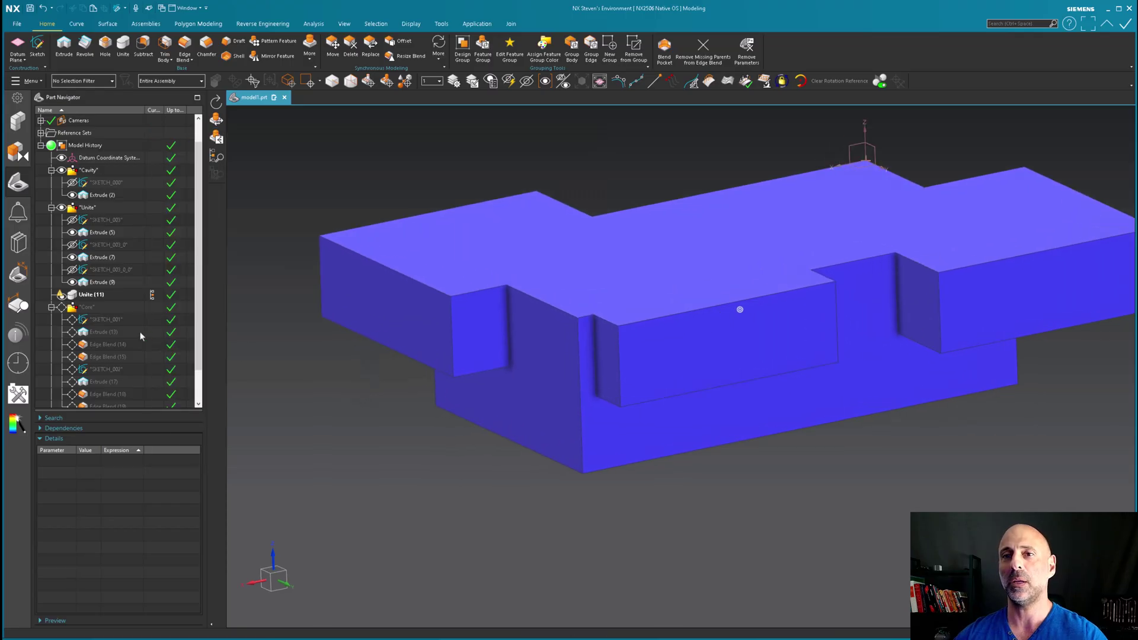
scroll(124, 319, "down", 1)
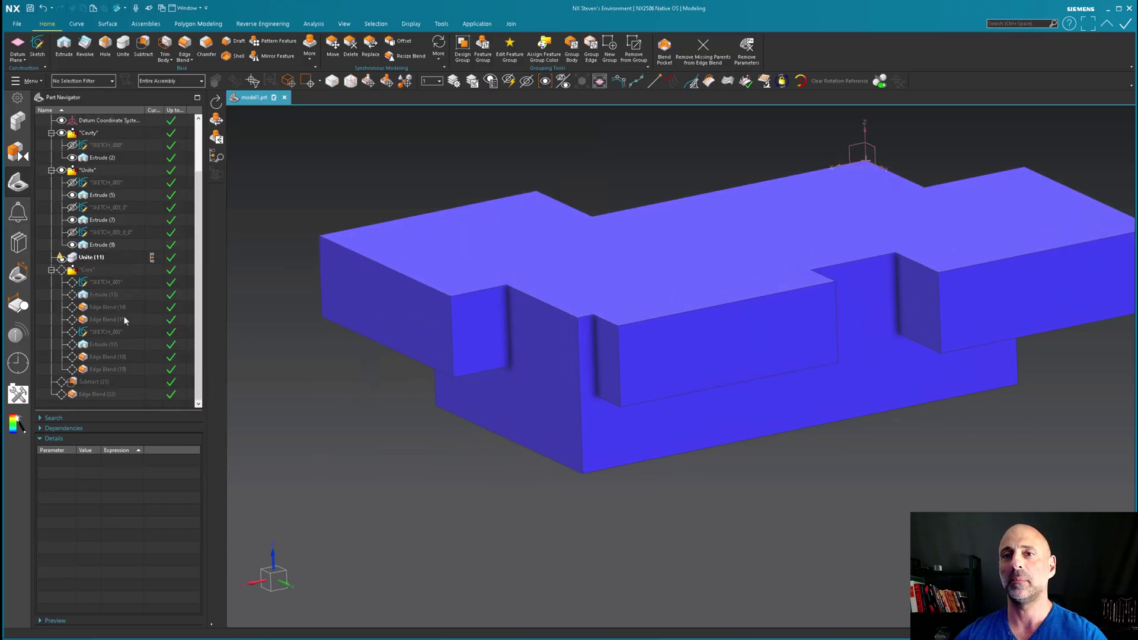
left_click(156, 381)
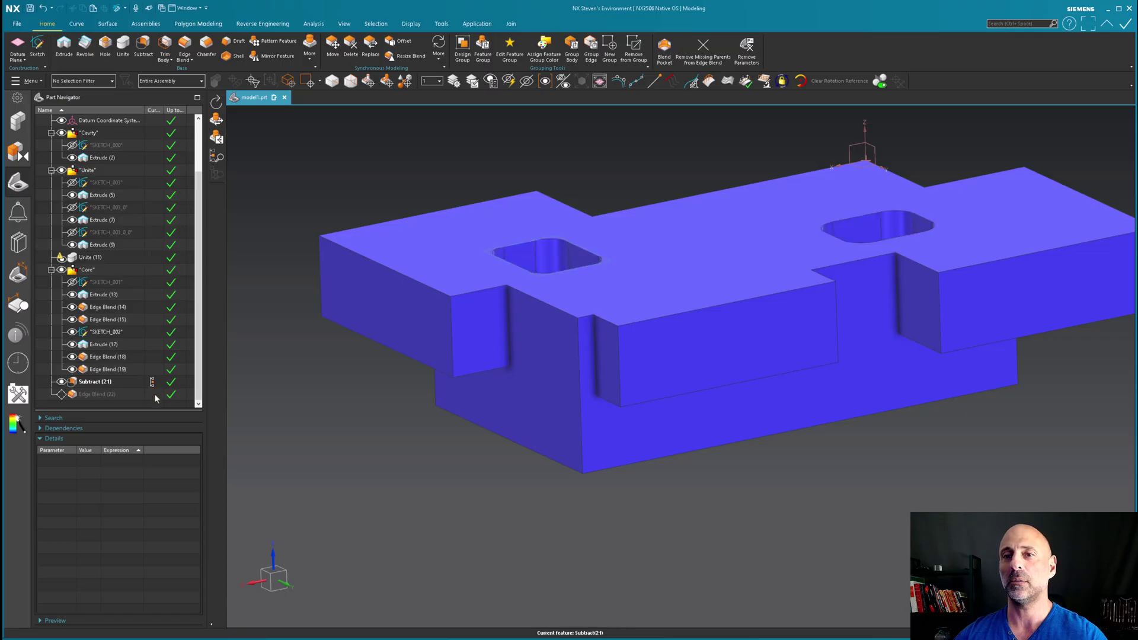
left_click(155, 396)
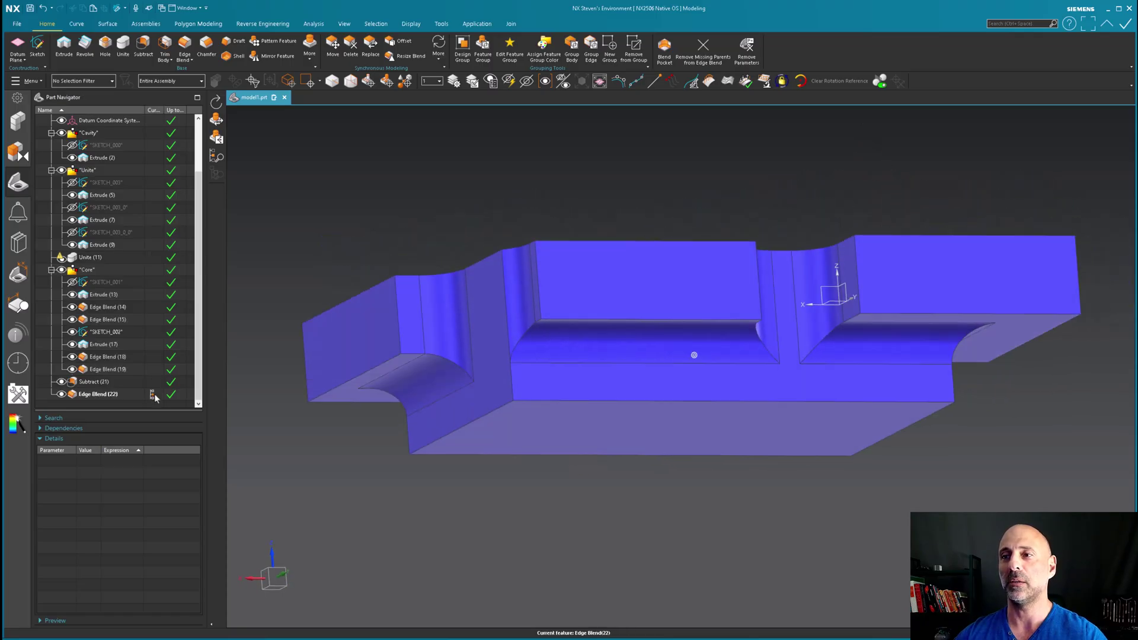
Step: Reorder the final Edge Blend so it directly follows the Unite feature, ahead of the Core group
left_click_drag(110, 396, 123, 270)
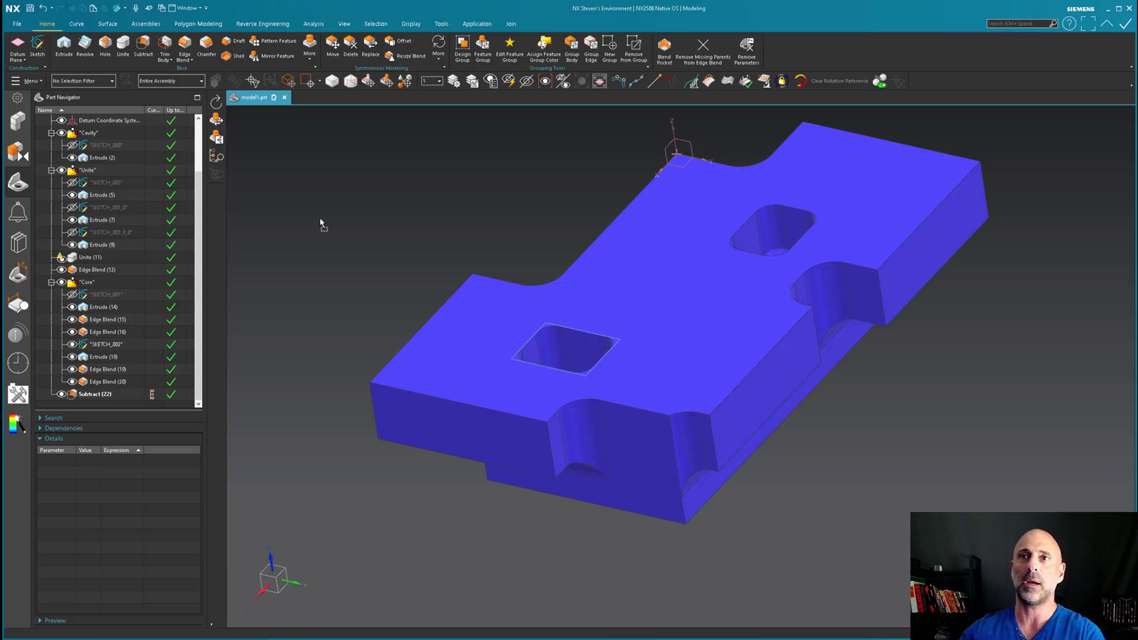
Step: Start a Subtract operation on the blended block
left_click(141, 49)
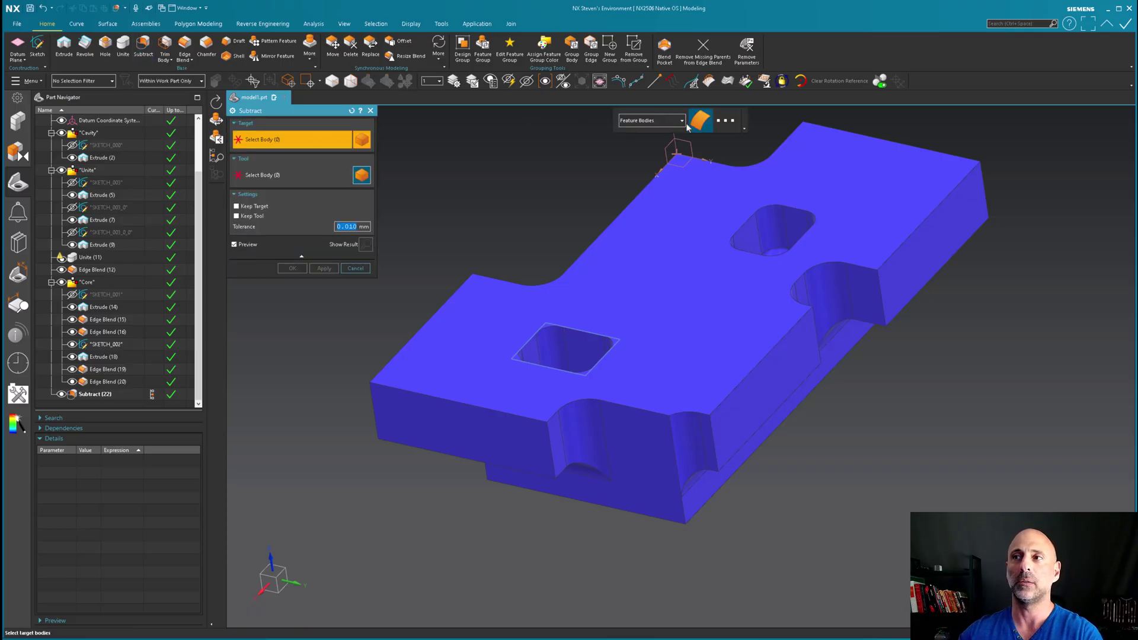